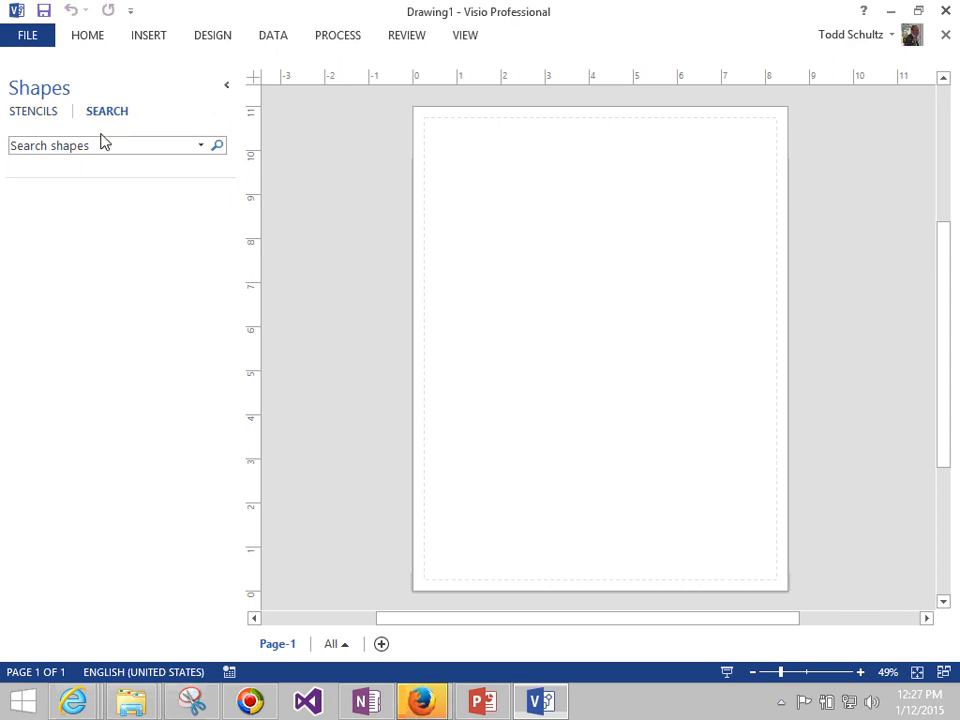
# Search the shape library for "crow's foot".
pyautogui.click(103, 148)
pyautogui.write('crow')
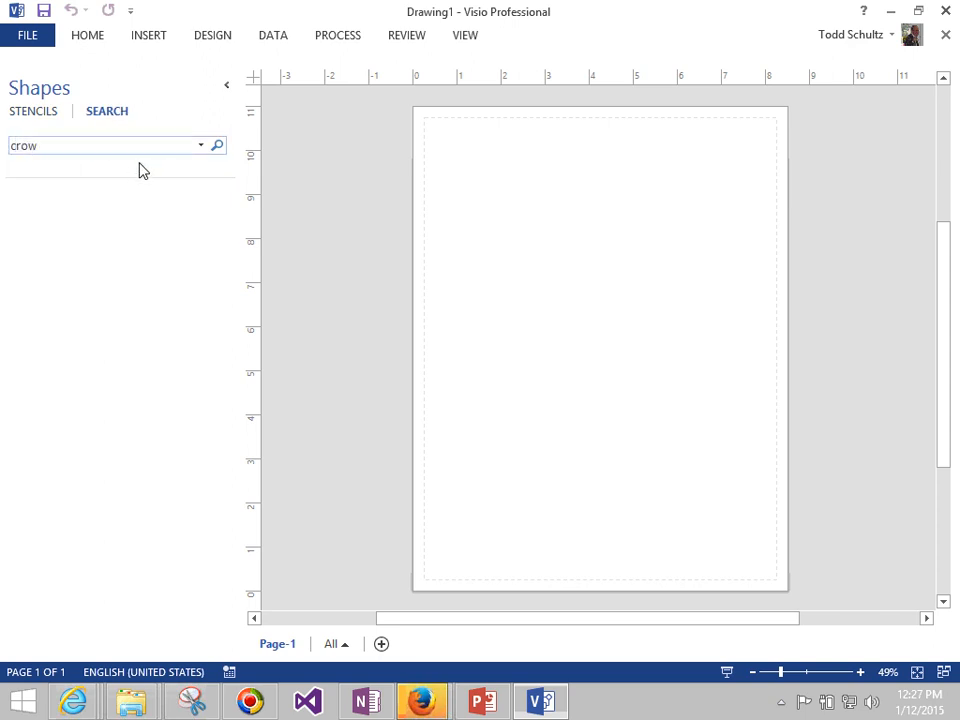
pyautogui.write("'s foot")
pyautogui.press('Return')
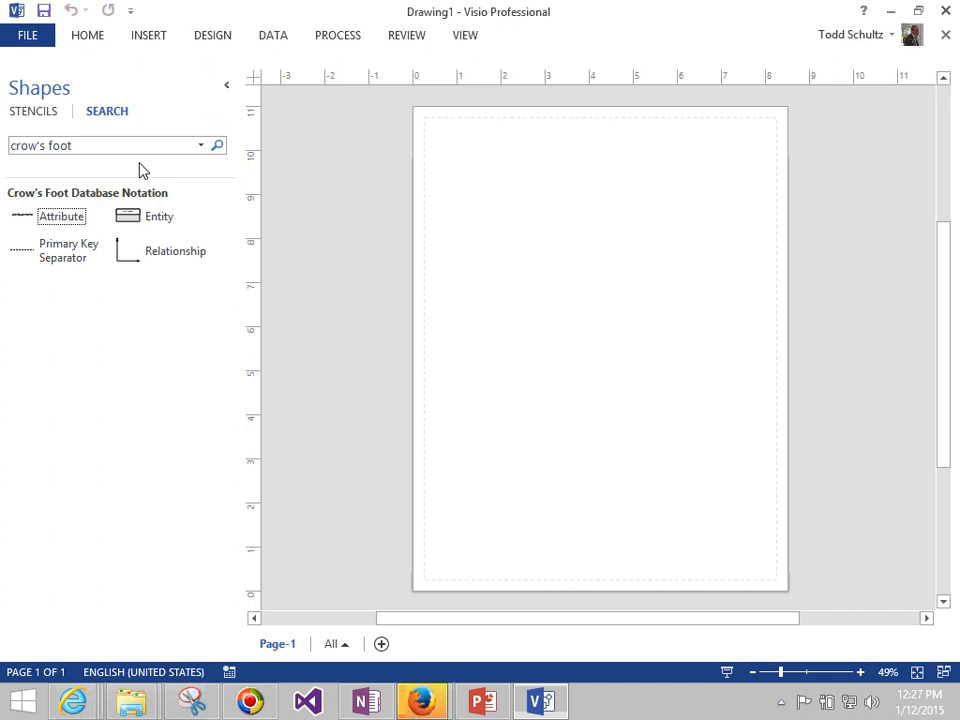
# Zoom the blank drawing to fit the page width.
pyautogui.click(523, 219)
pyautogui.click(466, 36)
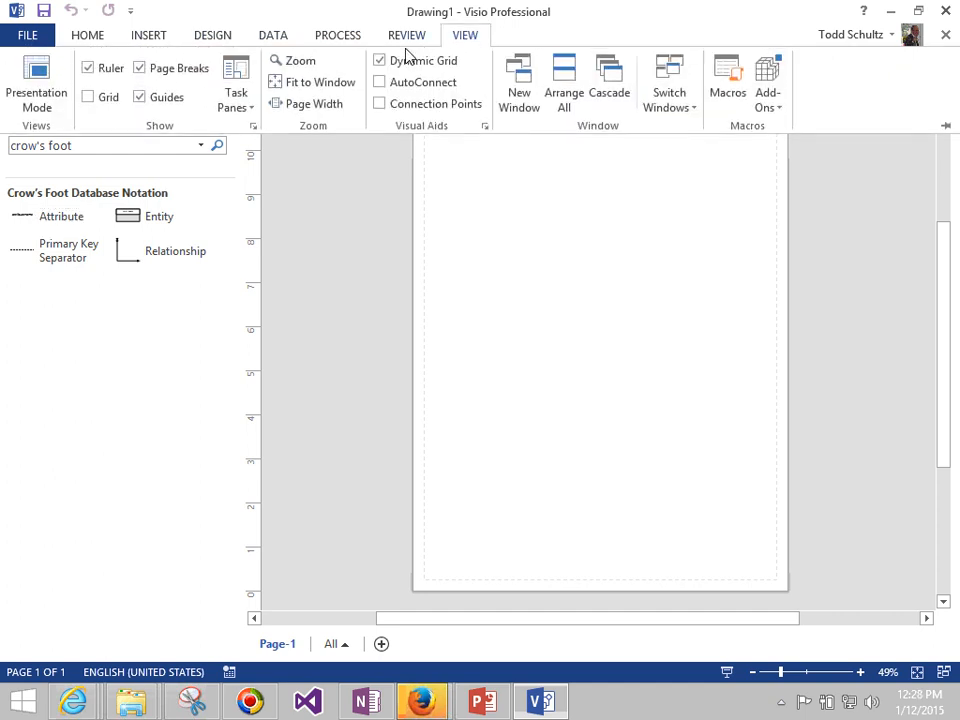
pyautogui.click(300, 61)
pyautogui.click(455, 378)
pyautogui.click(474, 467)
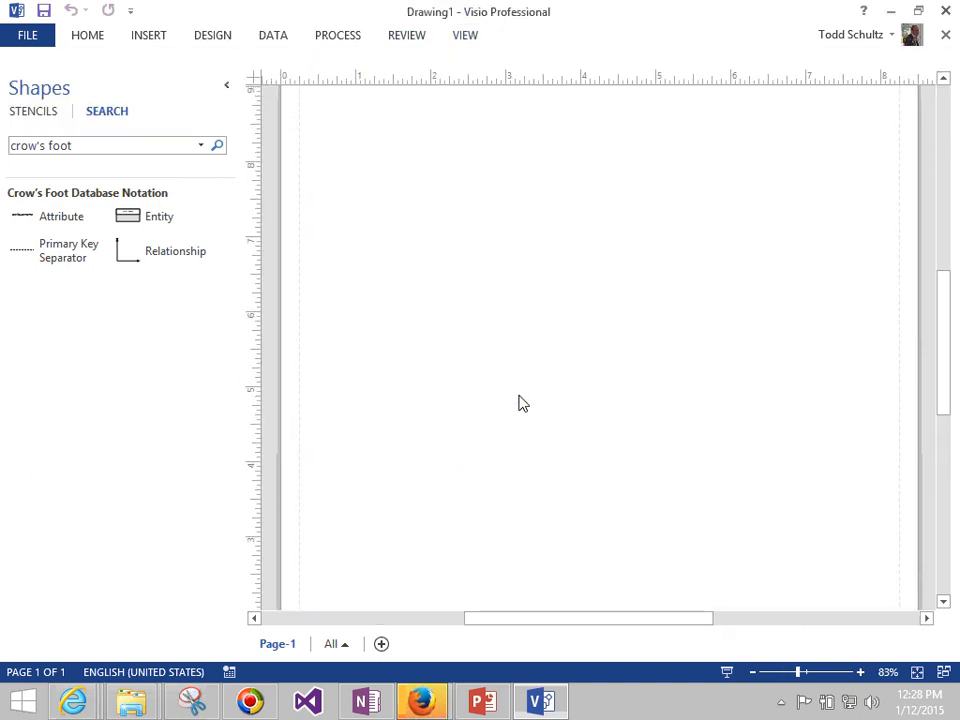
pyautogui.scroll(3, 519, 401)
pyautogui.scroll(-2, 519, 401)
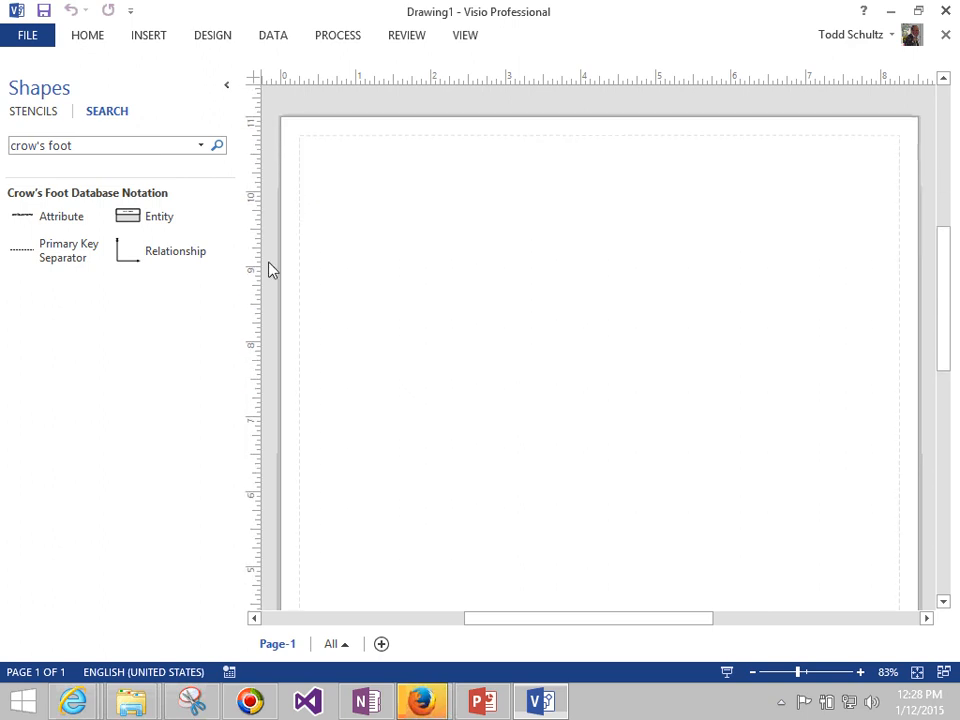
# Place a crow's foot Entity shape on the upper part of the page and name it "Teacher".
pyautogui.moveTo(183, 234); pyautogui.dragTo(512, 266)
pyautogui.click(508, 242)
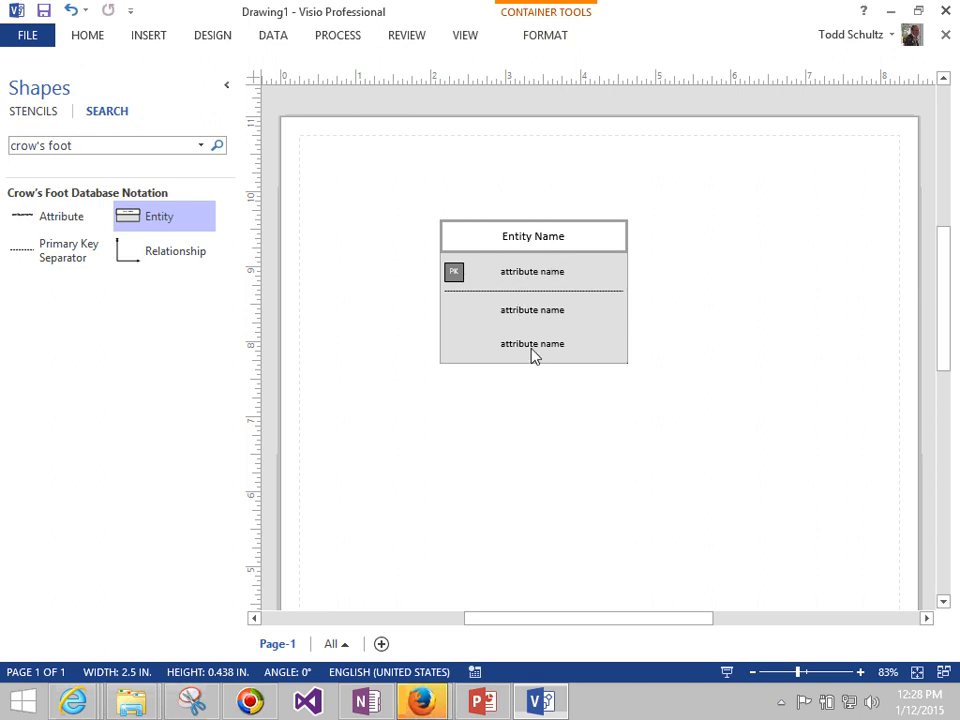
pyautogui.click(567, 243)
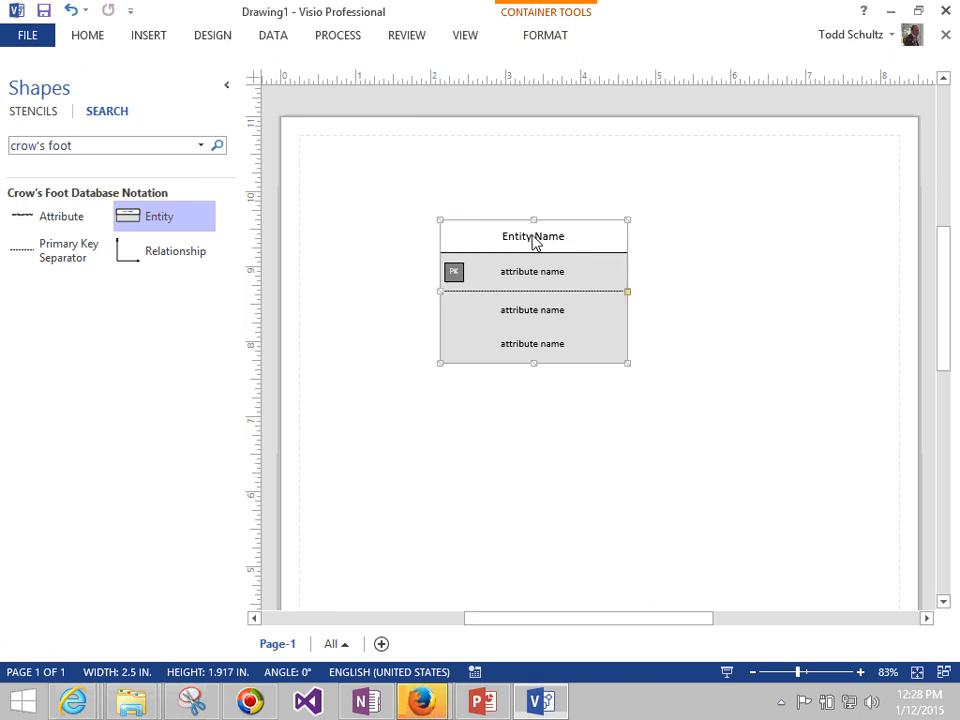
pyautogui.click(556, 244)
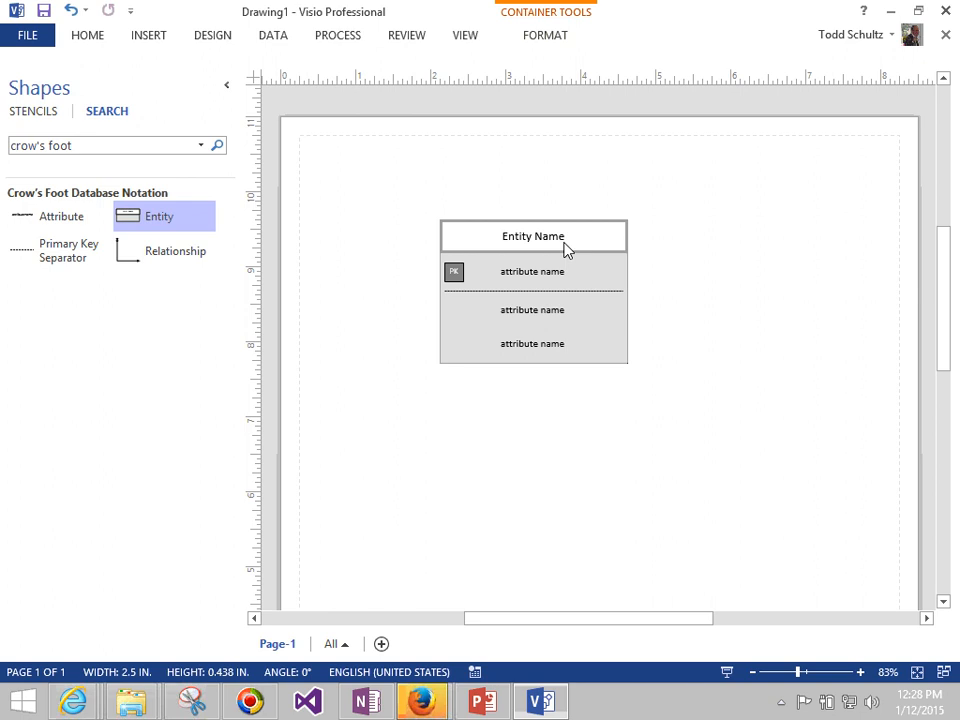
pyautogui.write('Te')
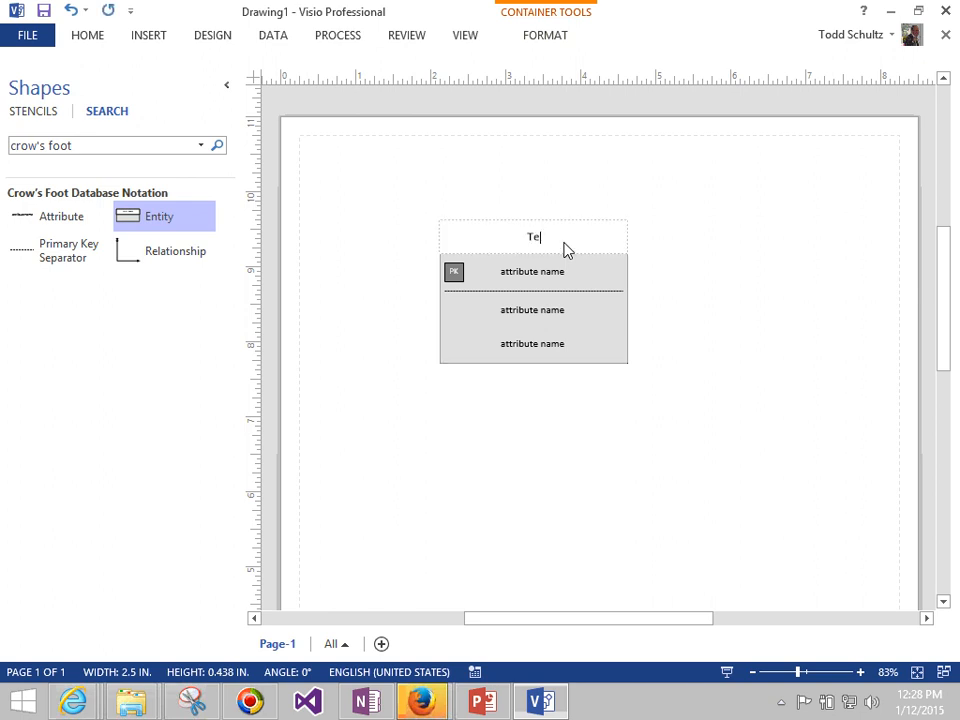
pyautogui.write('acher')
# Rename the primary key attribute of the Teacher entity to "Teacher_ID".
pyautogui.click(555, 281)
pyautogui.click(555, 281)
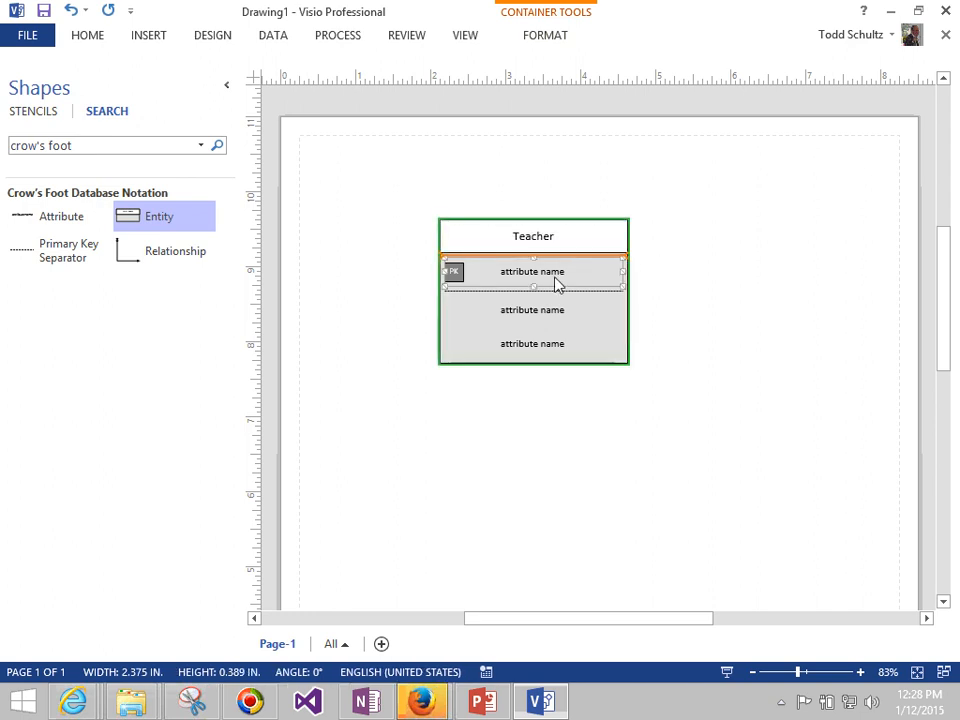
pyautogui.write('Teac')
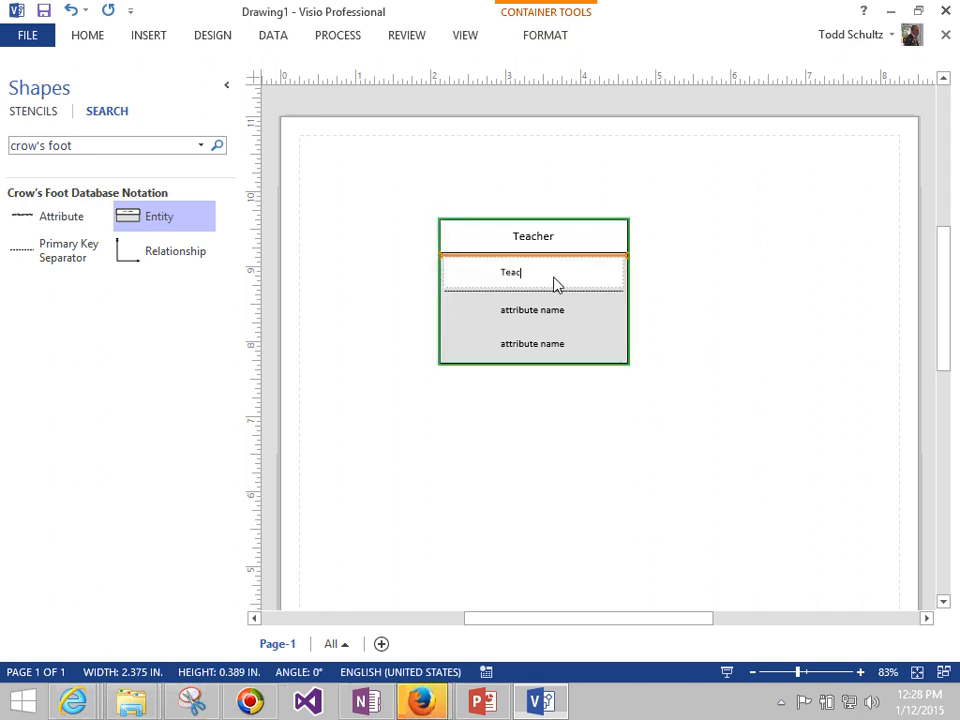
pyautogui.write('her_ID')
pyautogui.click(609, 316)
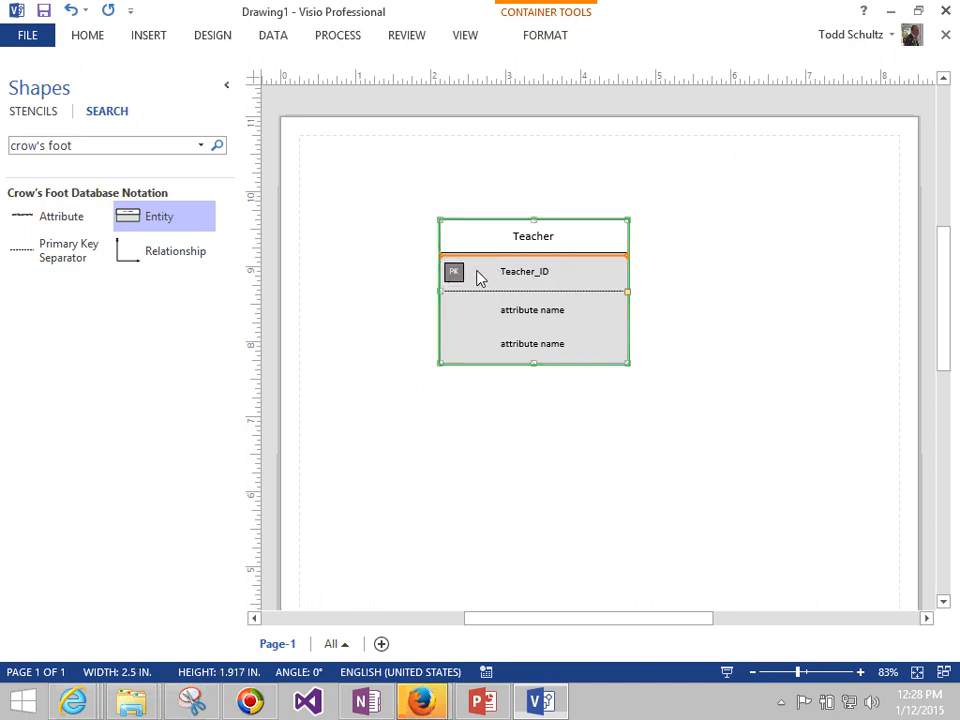
# Rename the two non-key attributes of the Teacher entity to "Last Name" and "First Name".
pyautogui.click(521, 318)
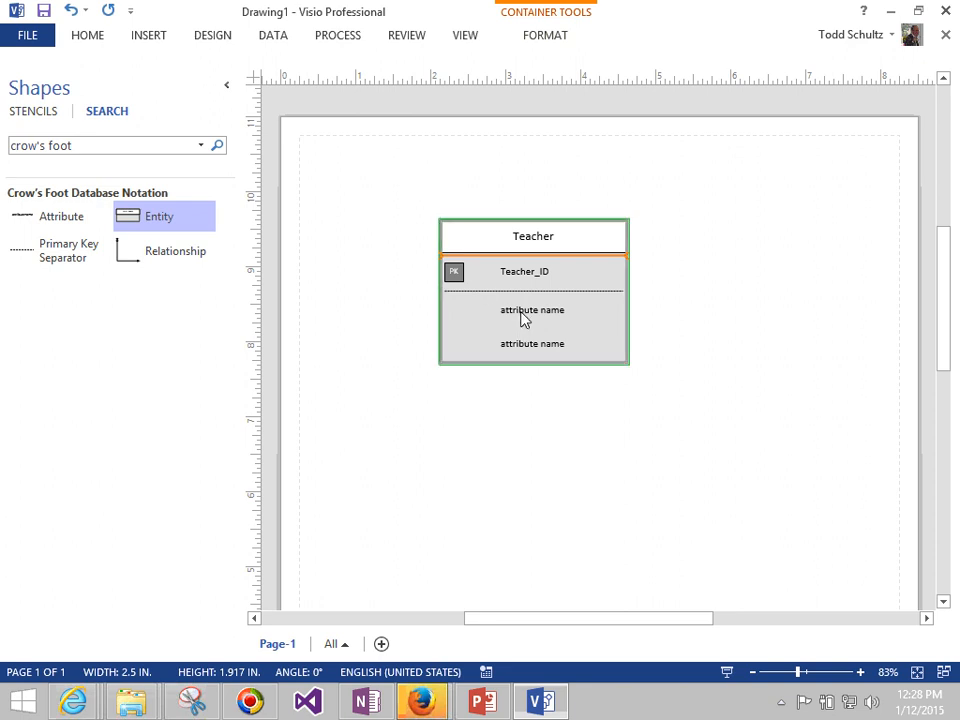
pyautogui.write('Last')
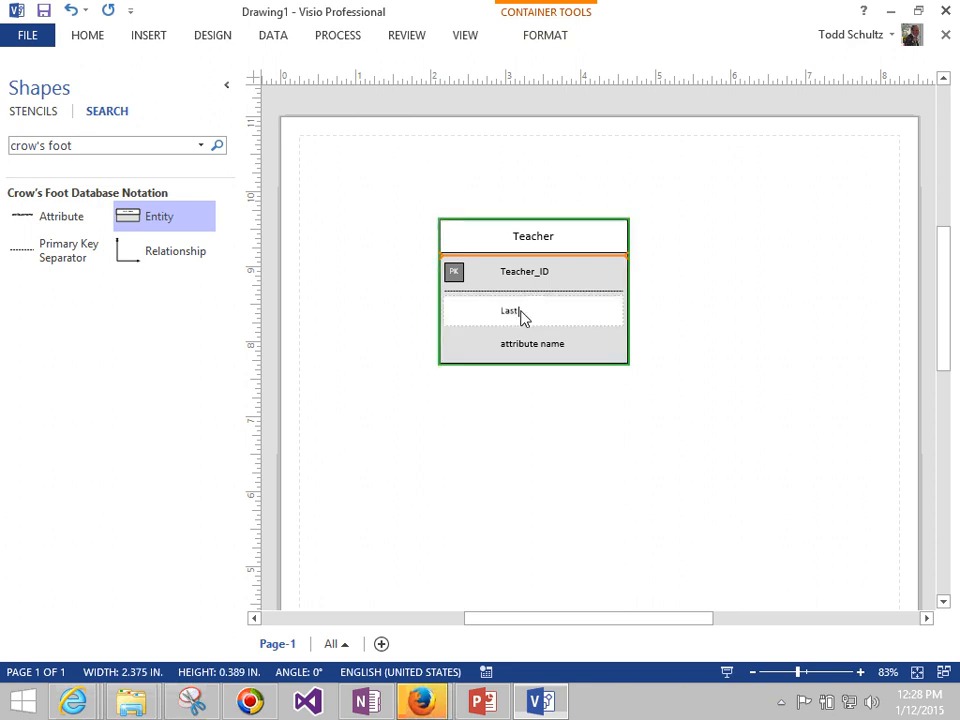
pyautogui.write(' Name')
pyautogui.click(554, 353)
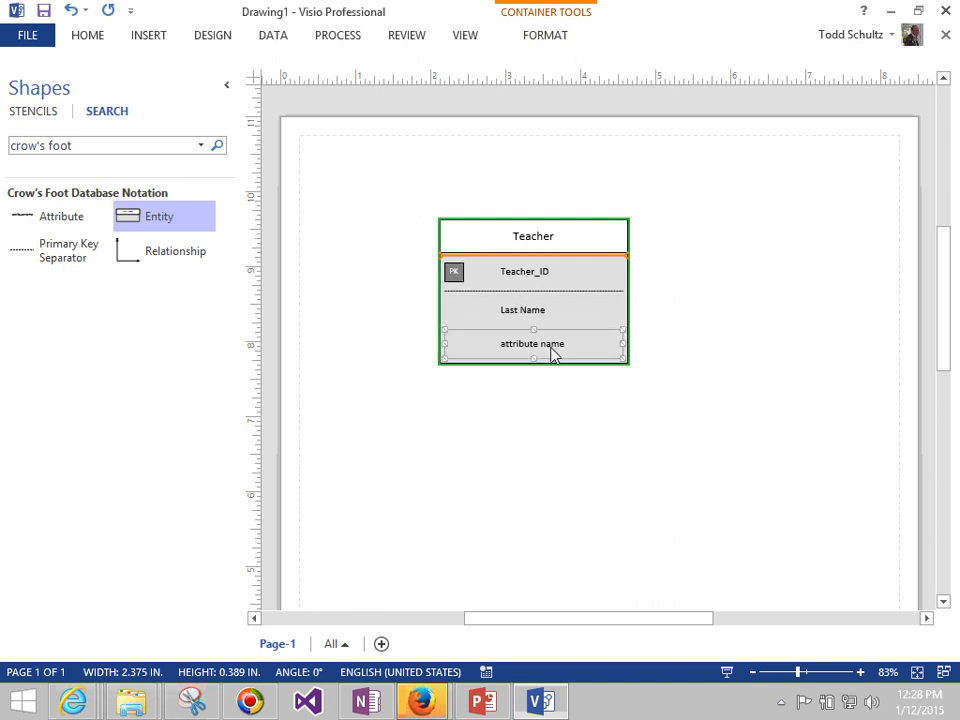
pyautogui.write('Fir')
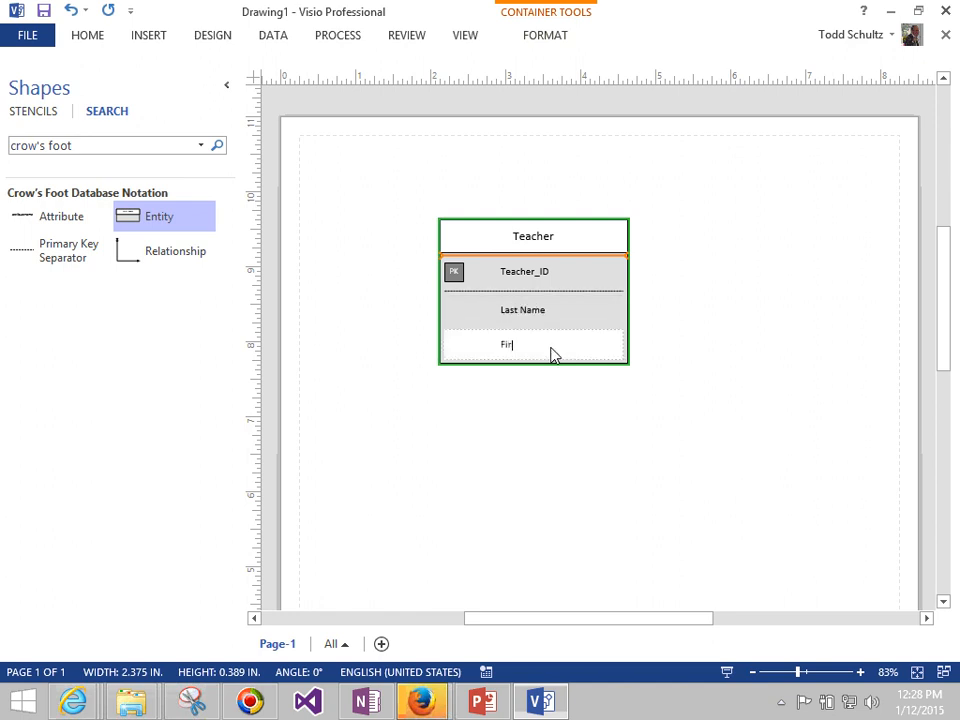
pyautogui.write('st Name')
pyautogui.click(602, 371)
pyautogui.click(598, 361)
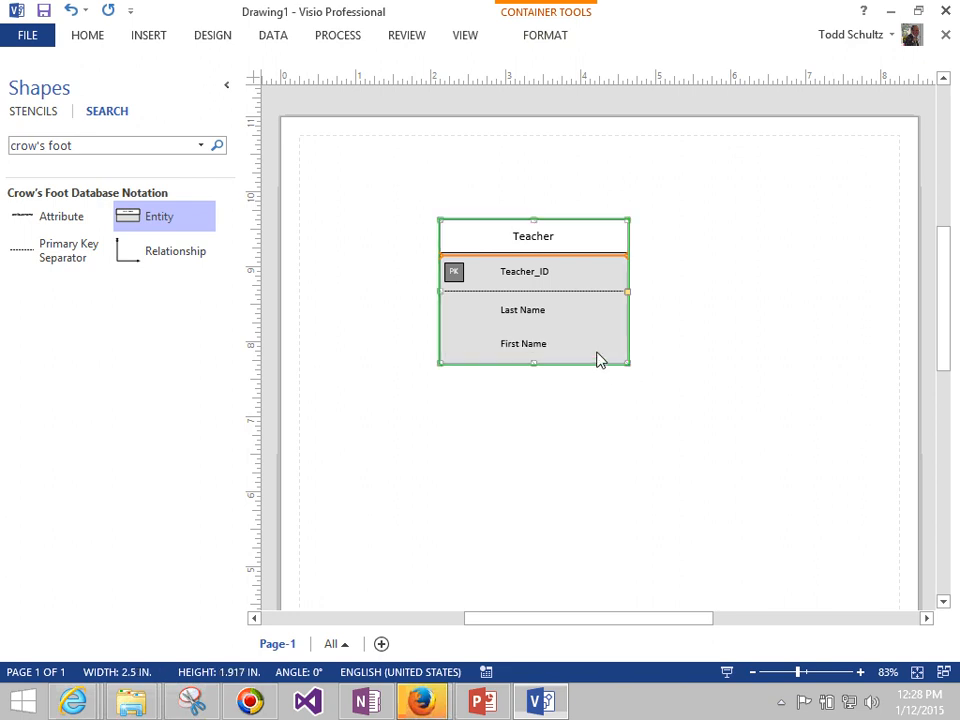
pyautogui.rightClick(598, 361)
pyautogui.press('Escape')
# Add an attribute below First Name in the Teacher entity and name it "Office Number".
pyautogui.click(60, 224)
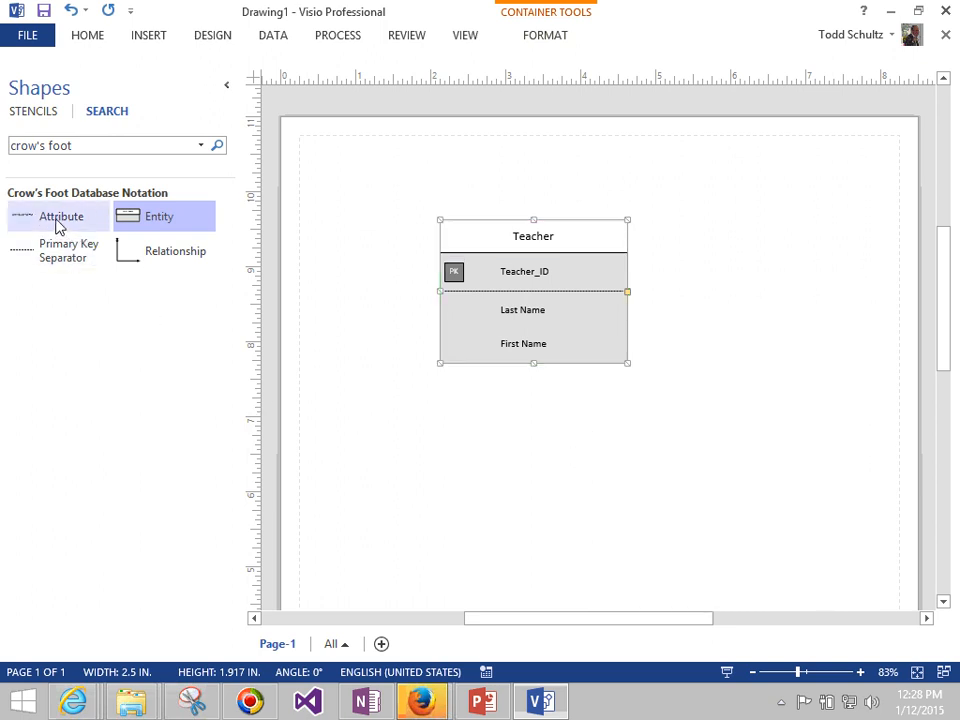
pyautogui.moveTo(57, 226); pyautogui.dragTo(549, 366)
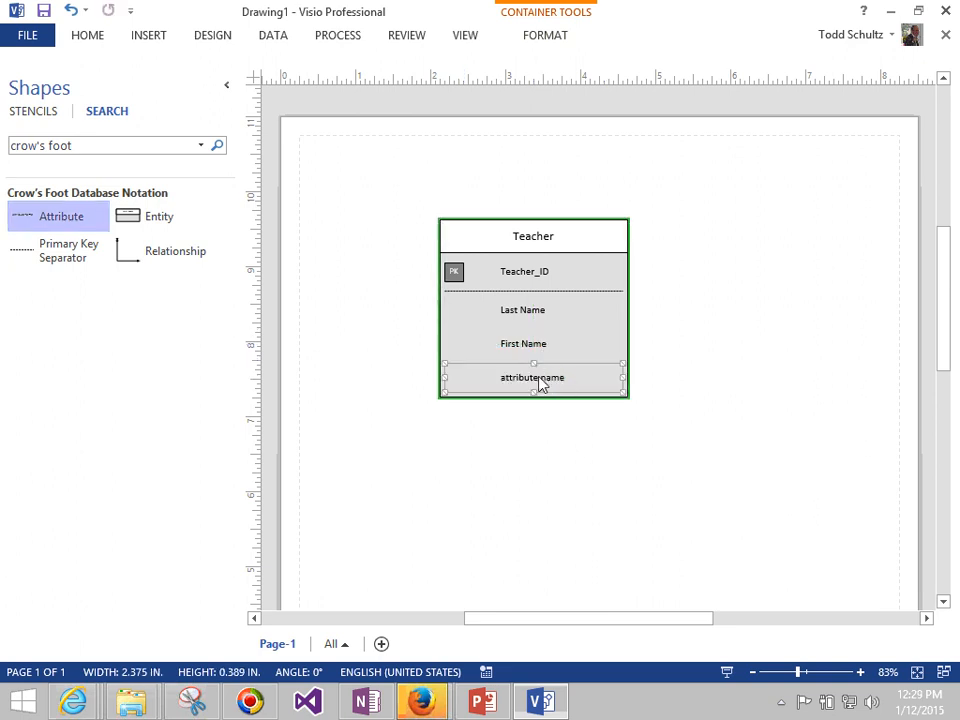
pyautogui.write('Office')
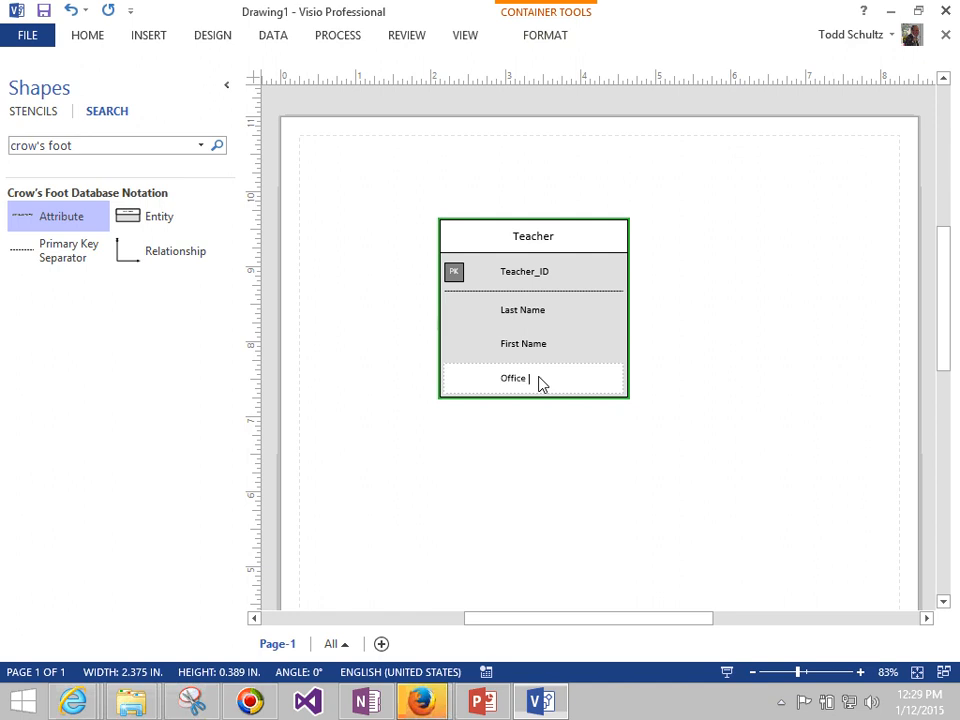
pyautogui.write(' Number')
pyautogui.click(574, 355)
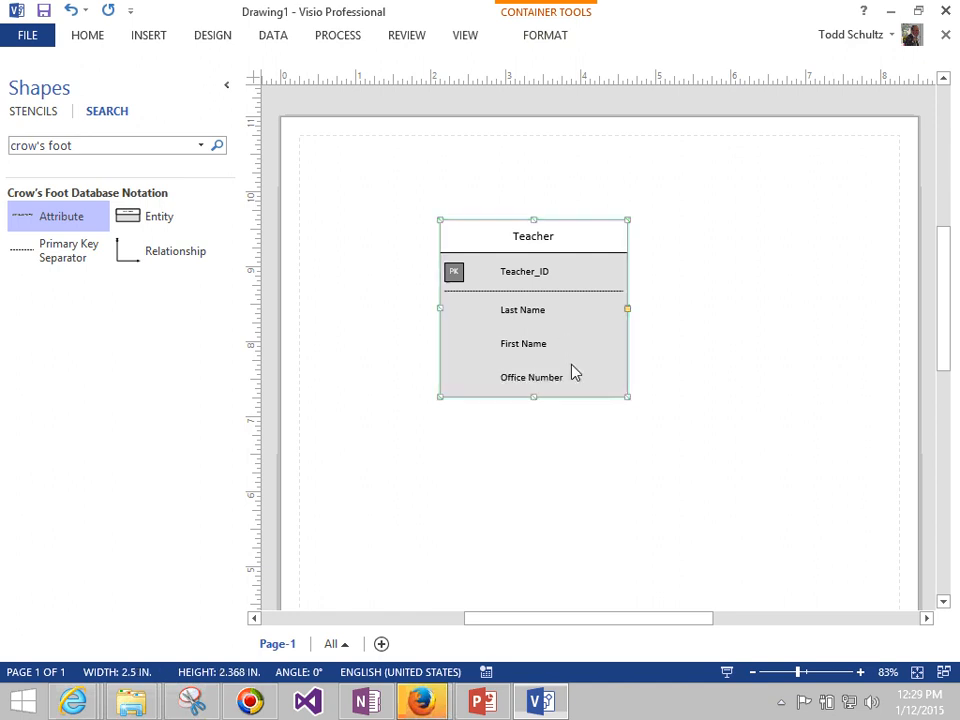
# Show the attribute types of the Teacher entity and hide them again.
pyautogui.rightClick(529, 319)
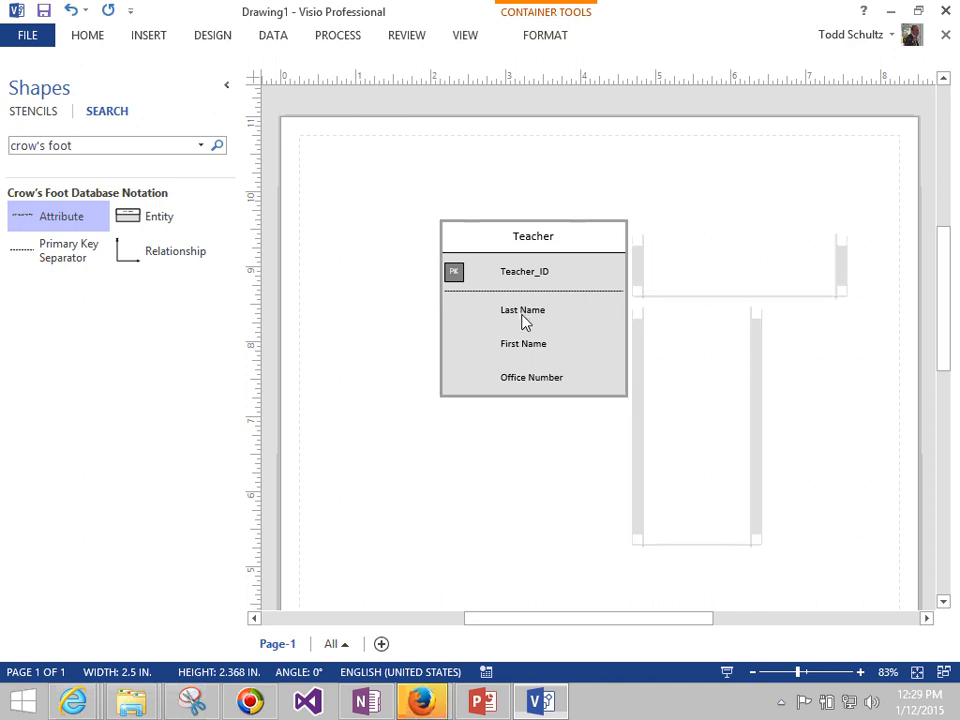
pyautogui.press('Escape')
pyautogui.click(696, 456)
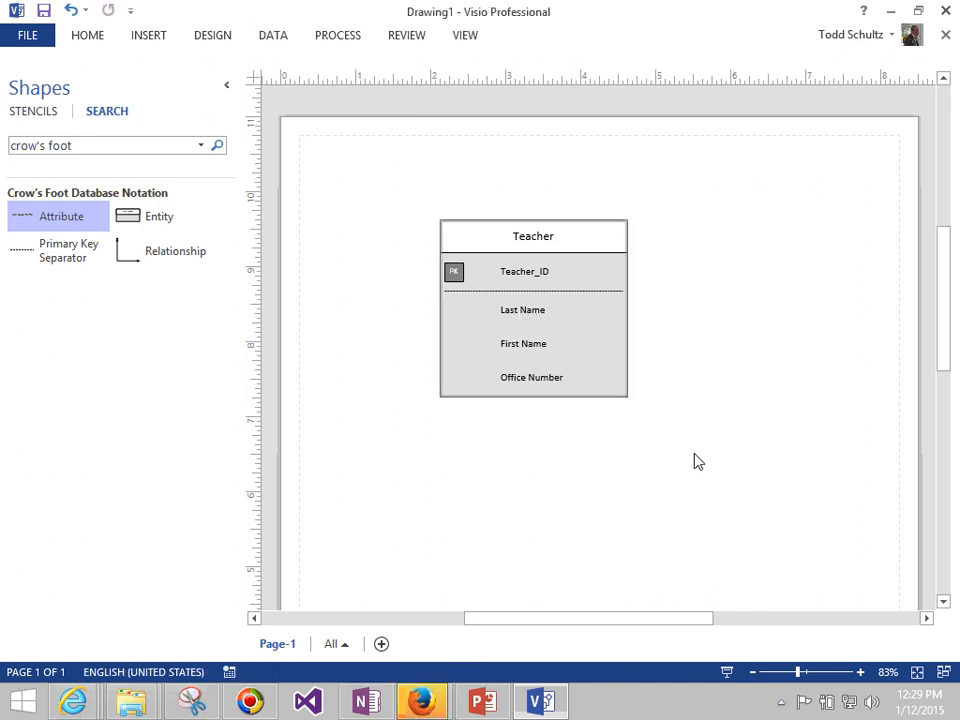
pyautogui.click(537, 318)
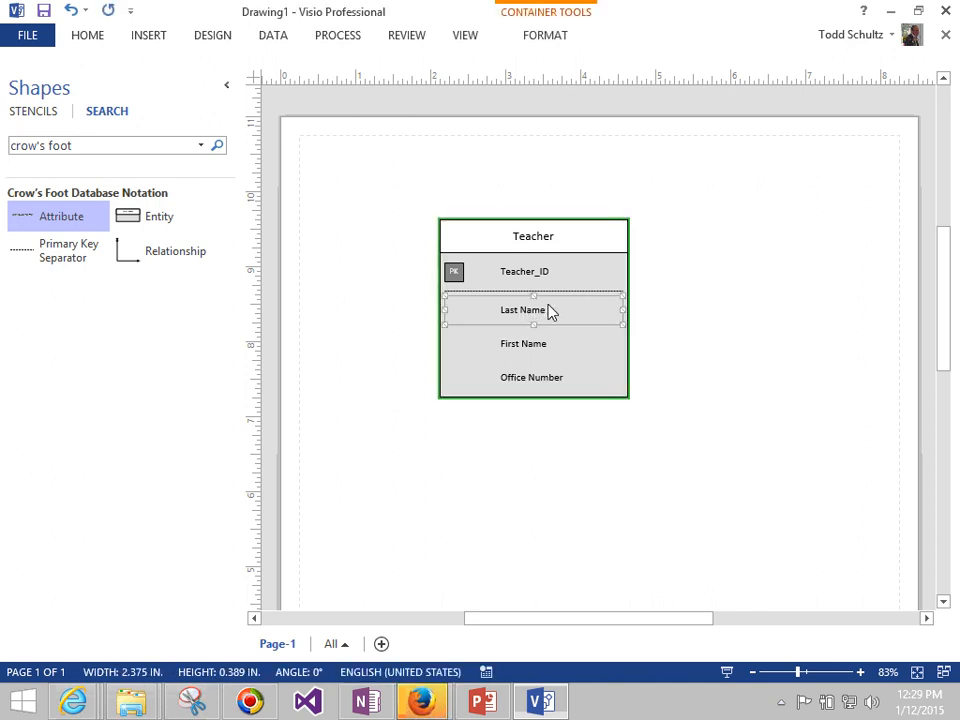
pyautogui.rightClick(552, 316)
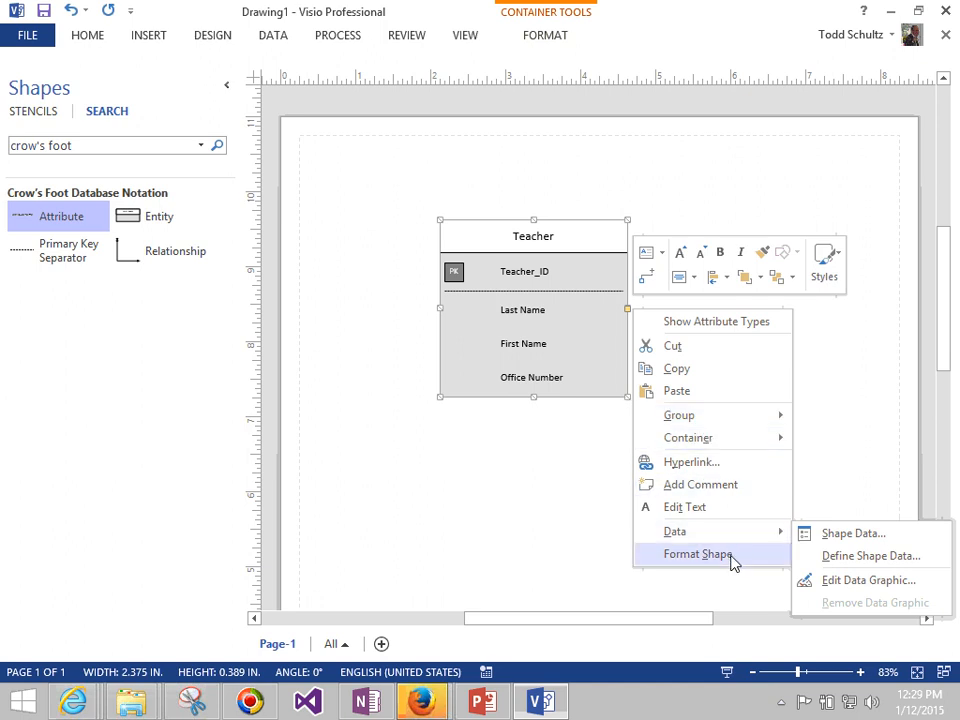
pyautogui.click(704, 331)
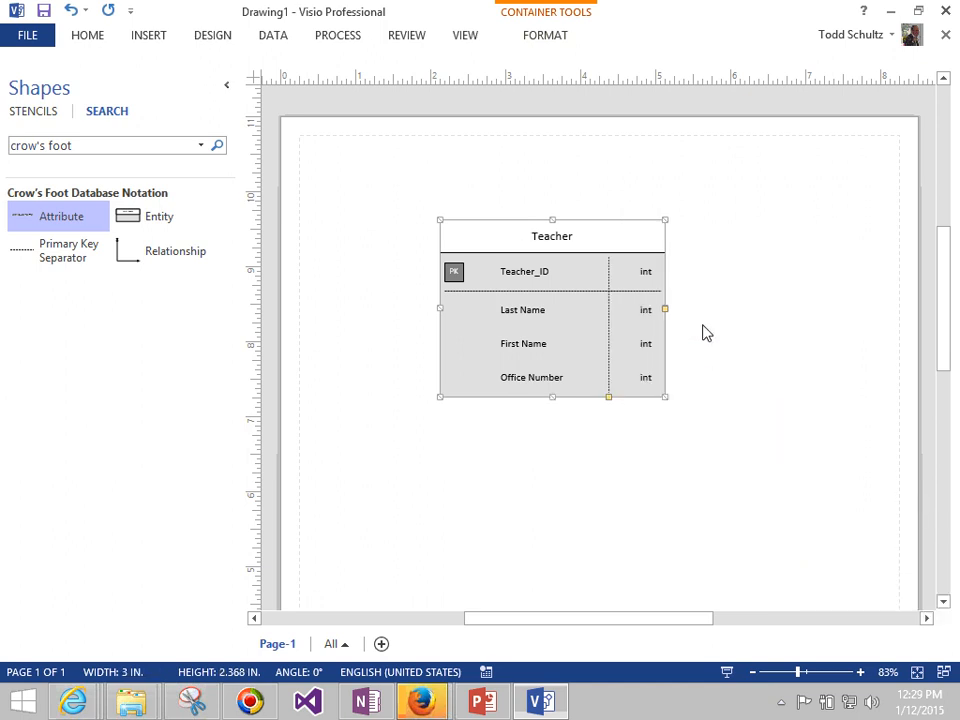
pyautogui.rightClick(537, 319)
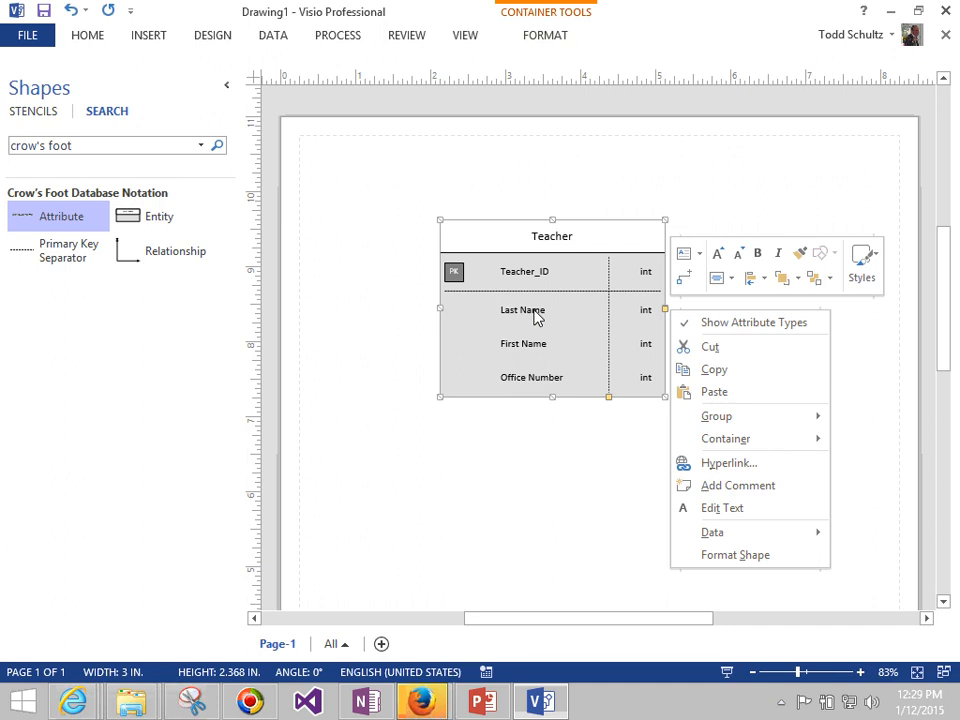
pyautogui.click(720, 330)
pyautogui.click(754, 394)
# Set the Last Name and First Name attributes of the Teacher entity as required.
pyautogui.click(531, 321)
pyautogui.rightClick(557, 333)
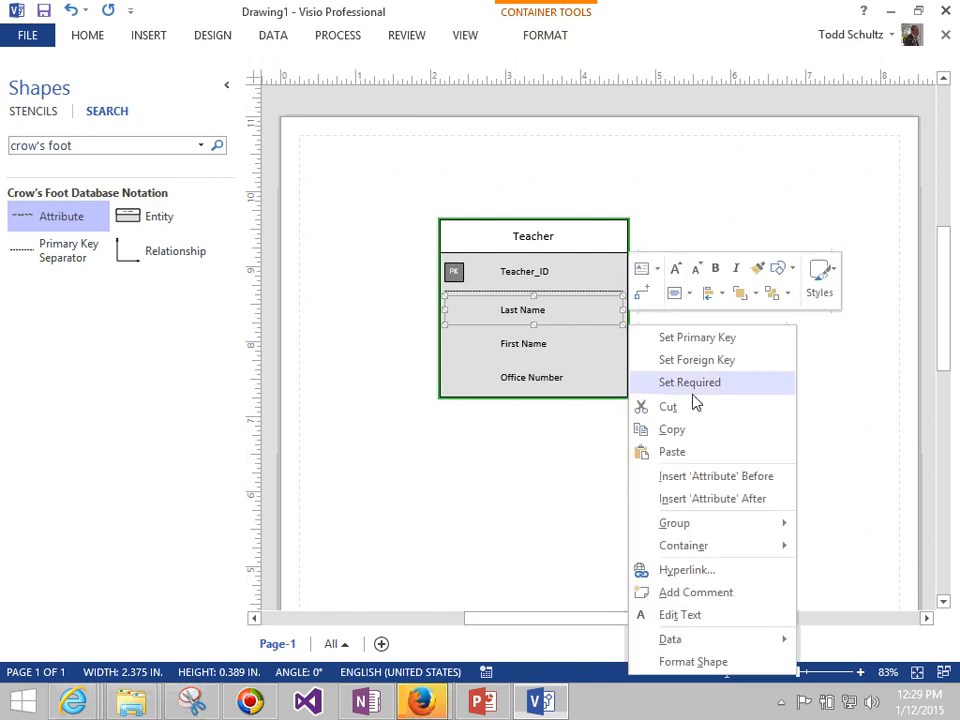
pyautogui.click(692, 386)
pyautogui.click(533, 354)
pyautogui.rightClick(533, 354)
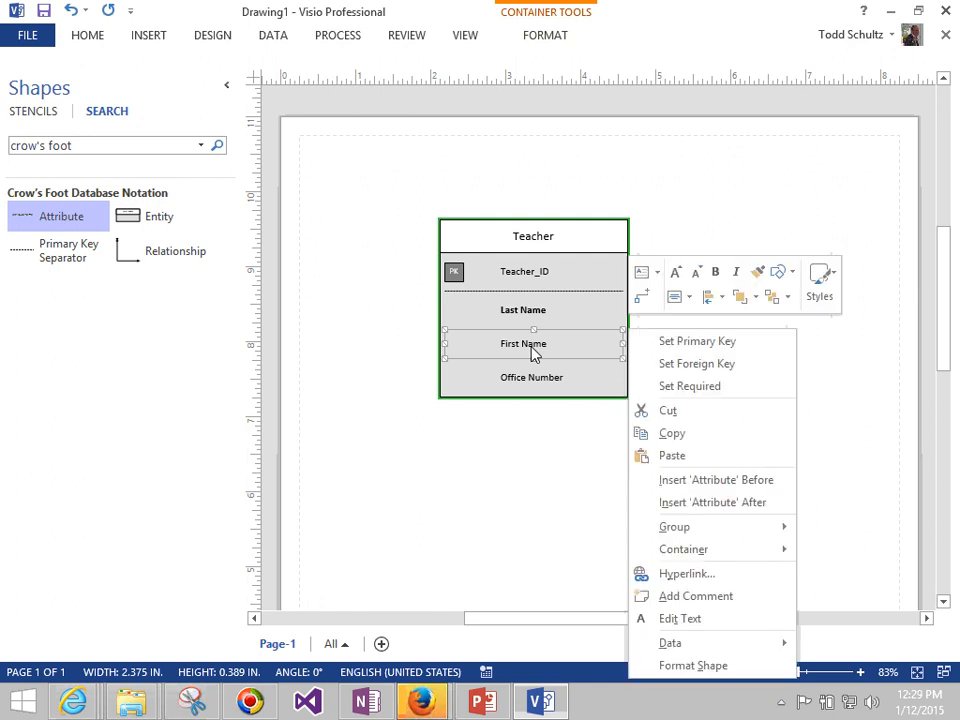
pyautogui.click(680, 388)
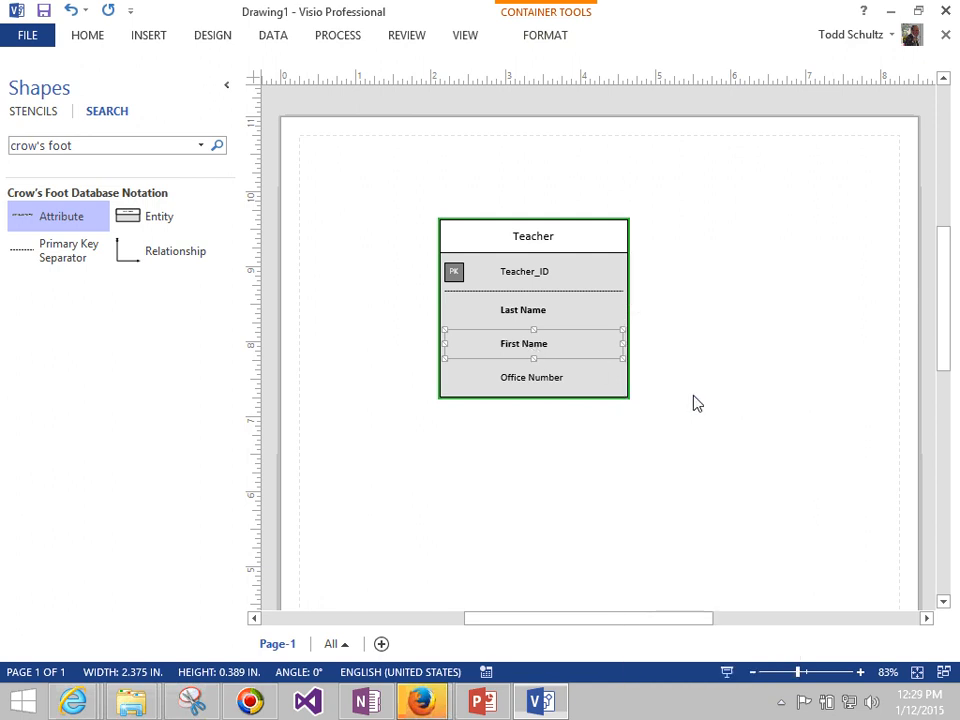
pyautogui.click(608, 437)
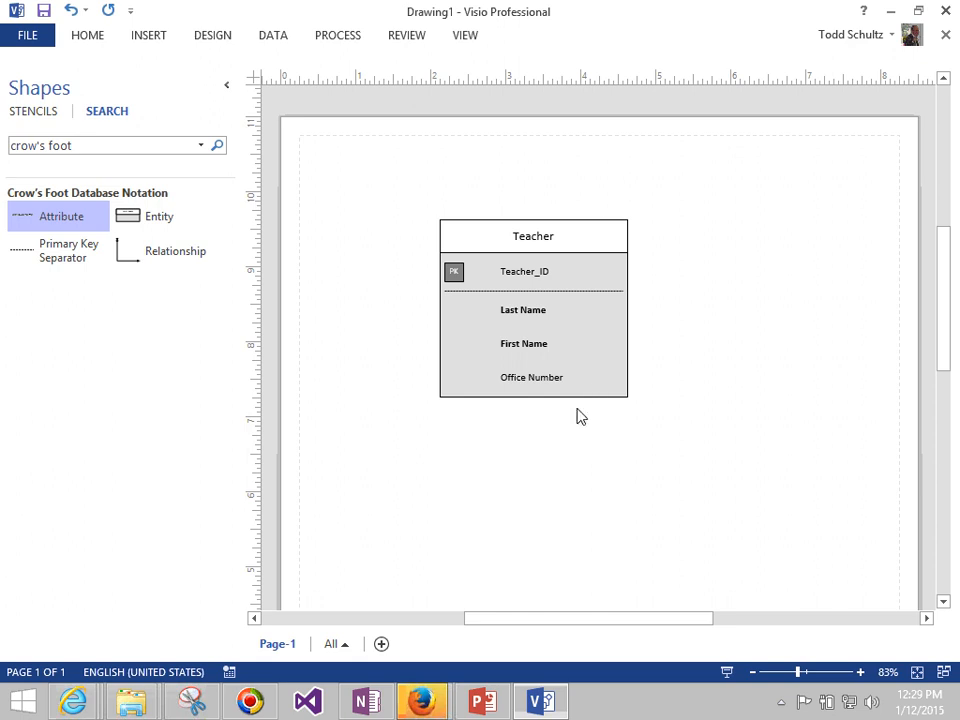
# Move the Teacher entity closer to the page's upper-left corner and place a second Entity shape to its right.
pyautogui.moveTo(583, 253); pyautogui.dragTo(508, 233)
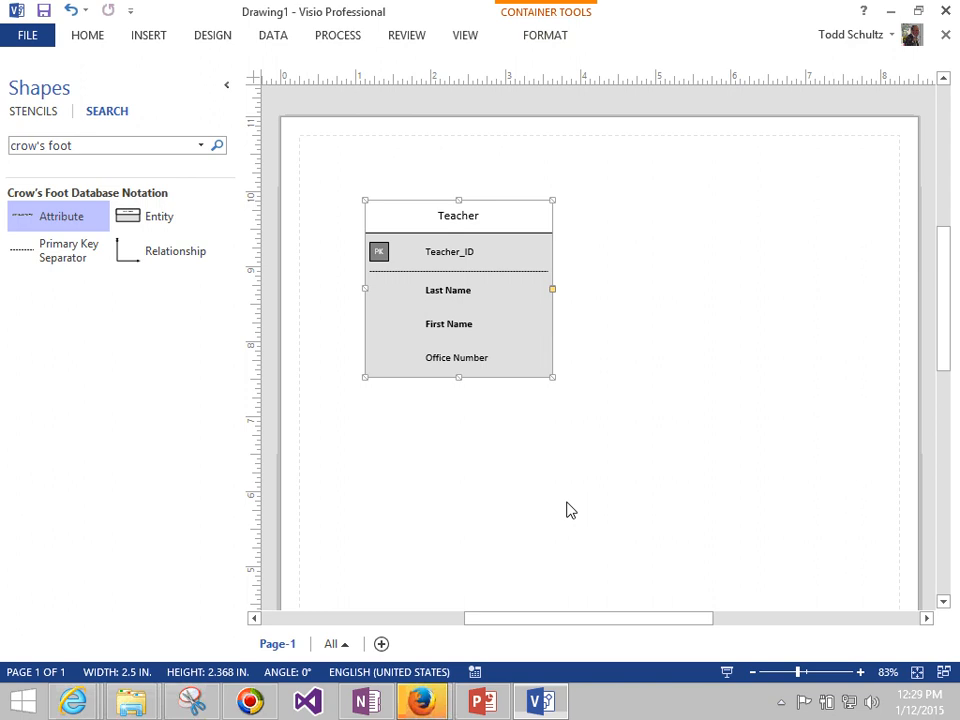
pyautogui.click(128, 221)
pyautogui.moveTo(128, 221); pyautogui.dragTo(767, 257)
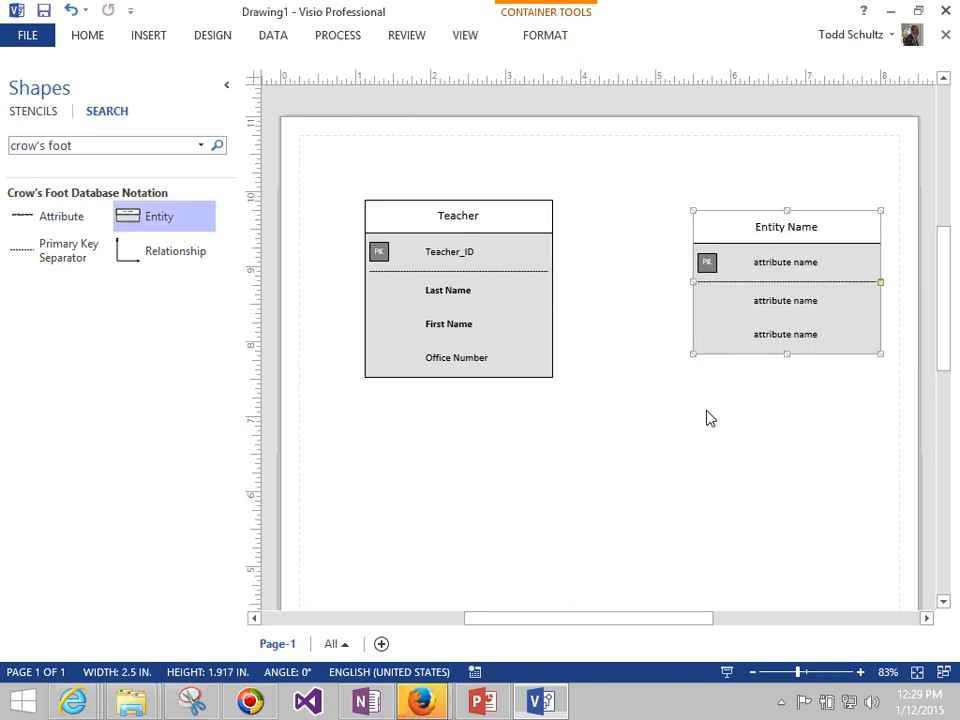
# Name the second entity "Schedule".
pyautogui.click(763, 238)
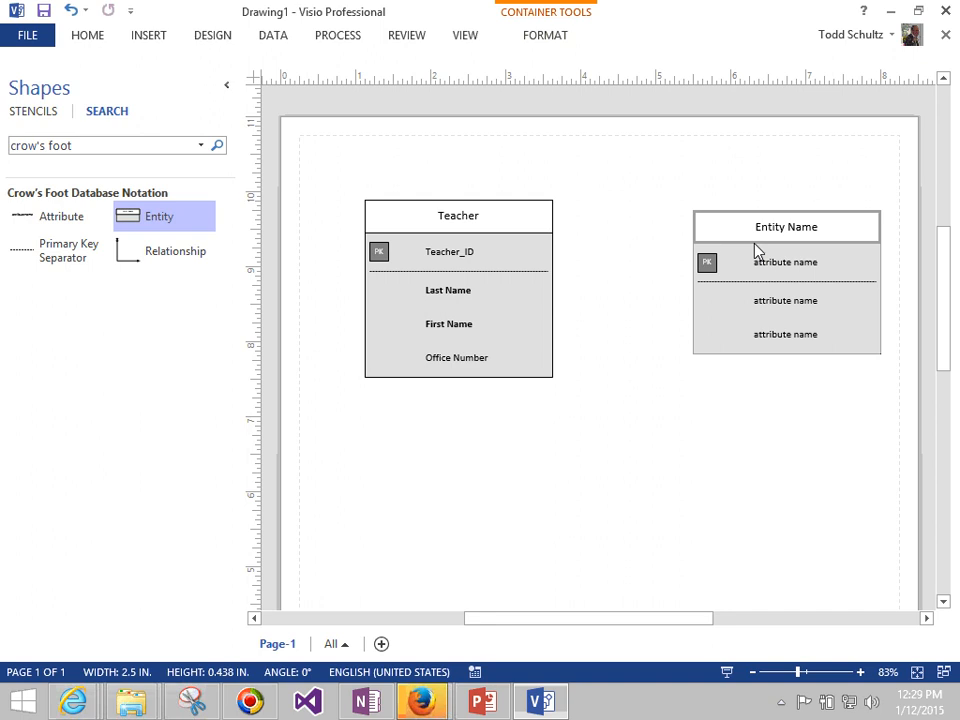
pyautogui.write('C')
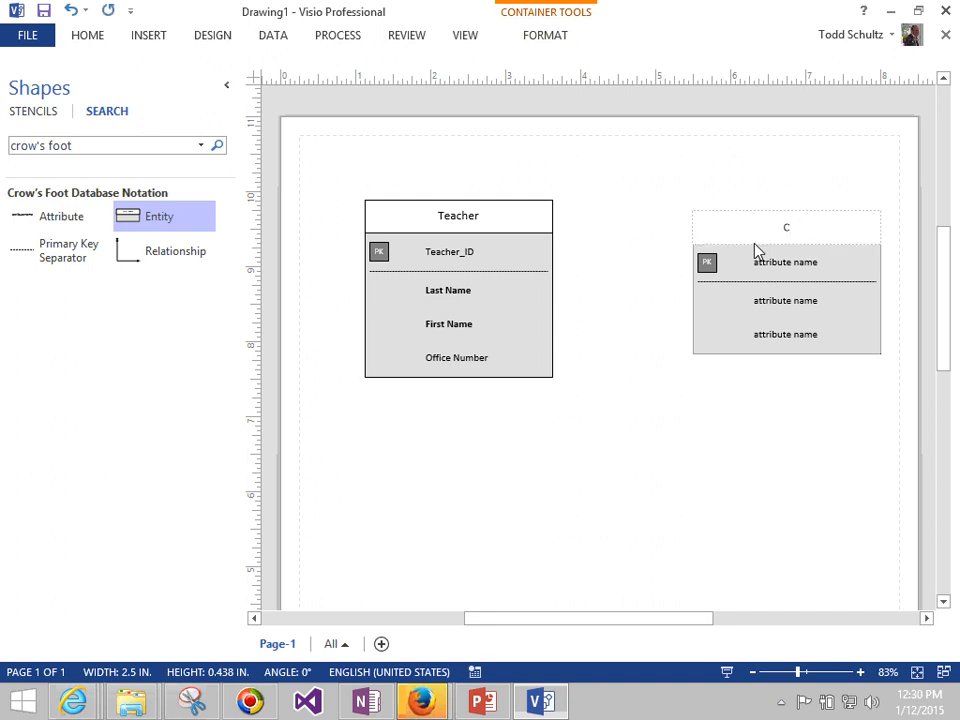
pyautogui.write('ourse')
pyautogui.press('BackSpace')
pyautogui.press('BackSpace')
pyautogui.press('BackSpace')
pyautogui.press('BackSpace')
pyautogui.press('BackSpace')
pyautogui.press('BackSpace')
pyautogui.write('Schedule')
pyautogui.press('Escape')
pyautogui.click(690, 447)
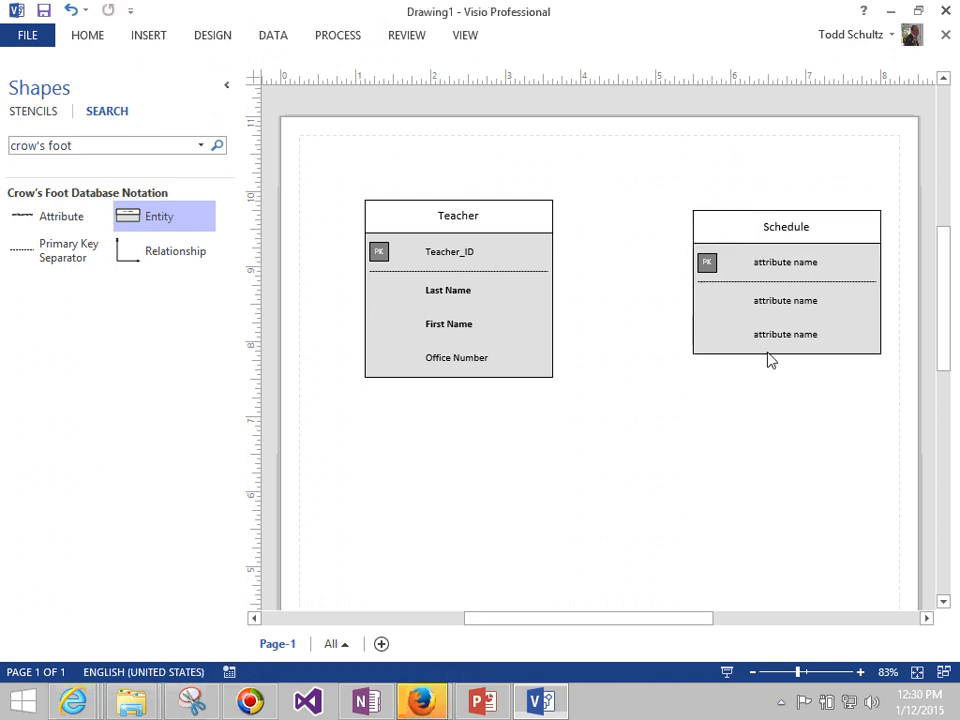
# Name the primary key attribute of the Schedule entity "Schedule_ID".
pyautogui.click(777, 270)
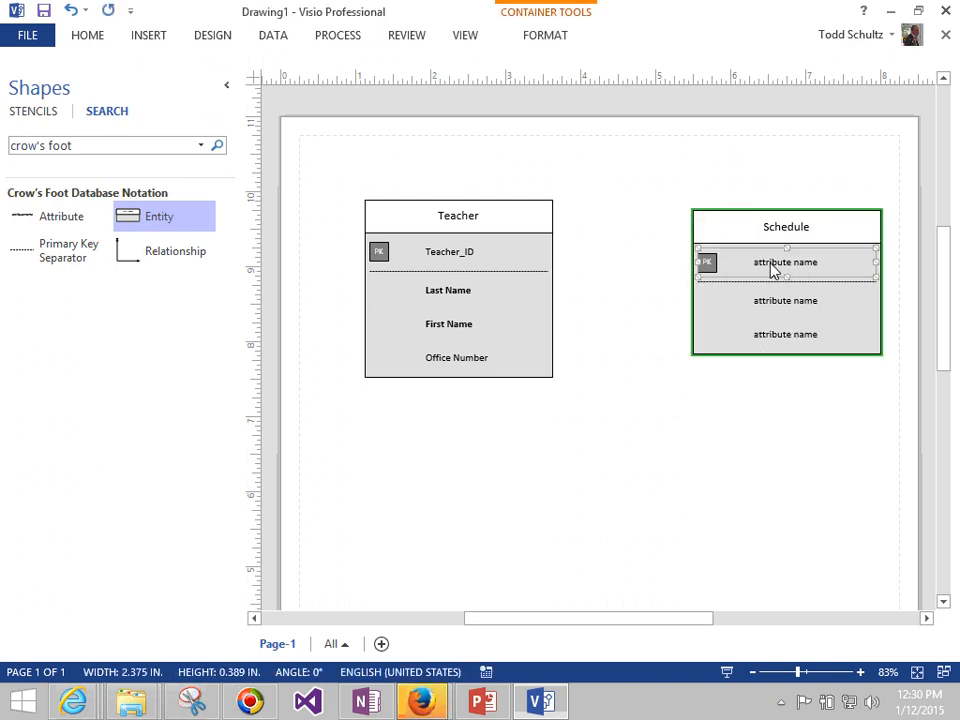
pyautogui.write('Te')
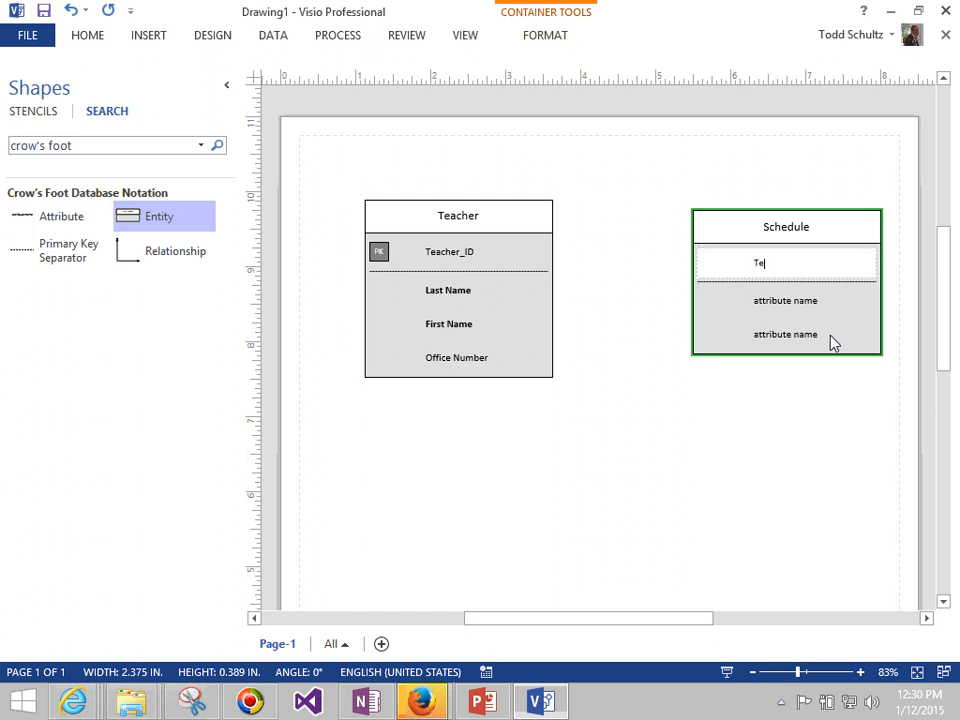
pyautogui.write('acher')
pyautogui.press('BackSpace')
pyautogui.press('BackSpace')
pyautogui.press('BackSpace')
pyautogui.press('BackSpace')
pyautogui.press('BackSpace')
pyautogui.press('BackSpace')
pyautogui.press('BackSpace')
pyautogui.write('c')
pyautogui.press('BackSpace')
pyautogui.write('Schedule_ID')
pyautogui.click(743, 318)
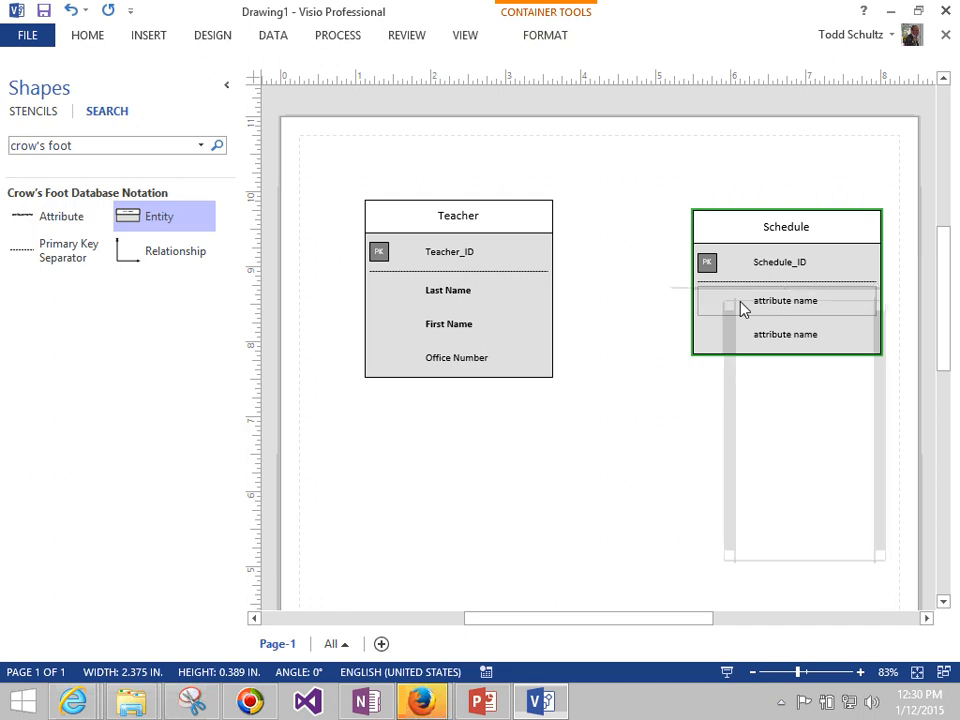
# Try to label the first attribute below the Schedule entity's separator "Teacher_ID", and undo the misplaced text.
pyautogui.rightClick(743, 309)
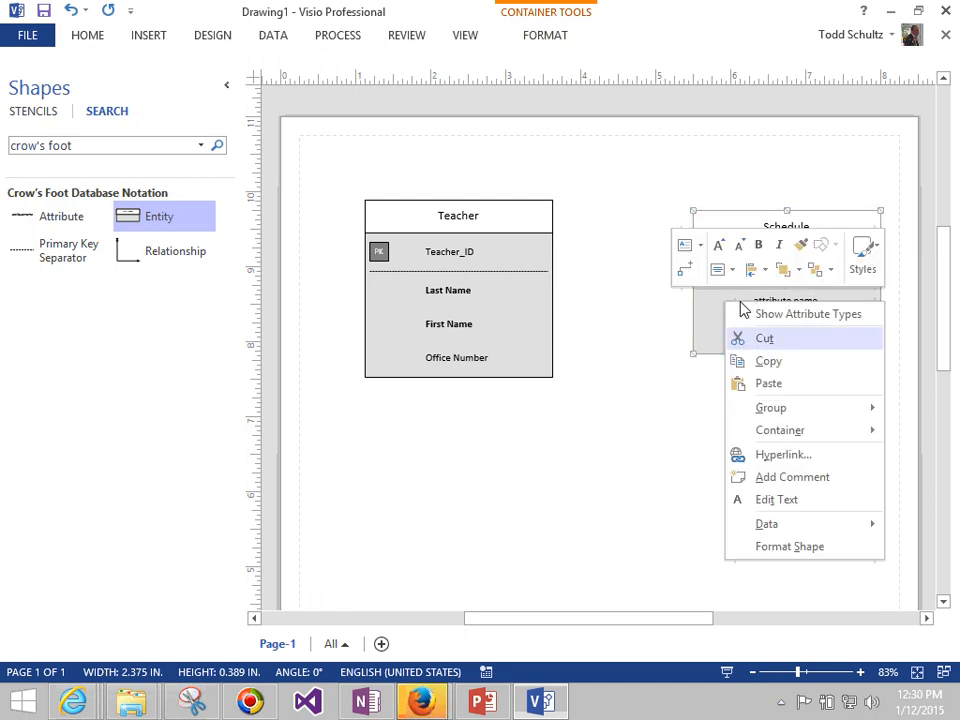
pyautogui.press('Escape')
pyautogui.click(783, 308)
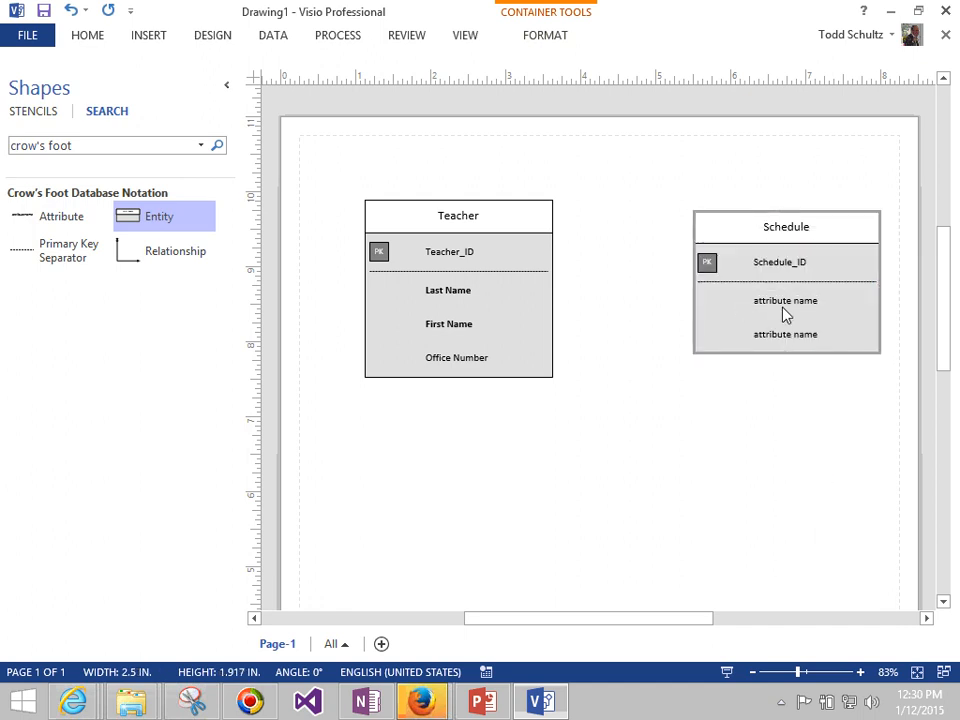
pyautogui.write('Teacha')
pyautogui.press('BackSpace')
pyautogui.write('er_')
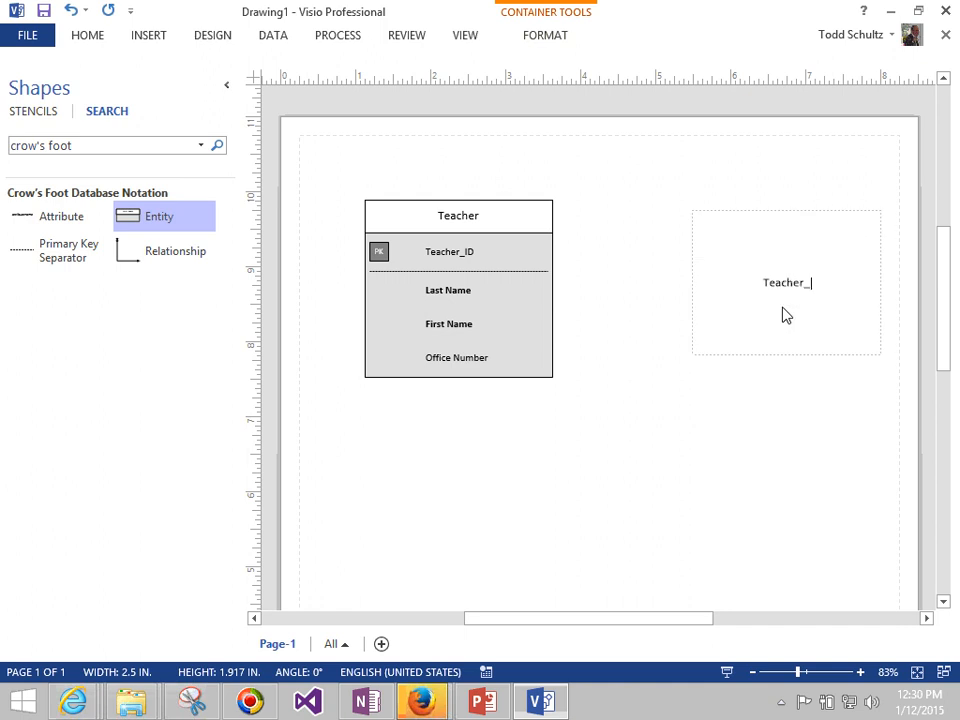
pyautogui.write('ID')
pyautogui.click(829, 480)
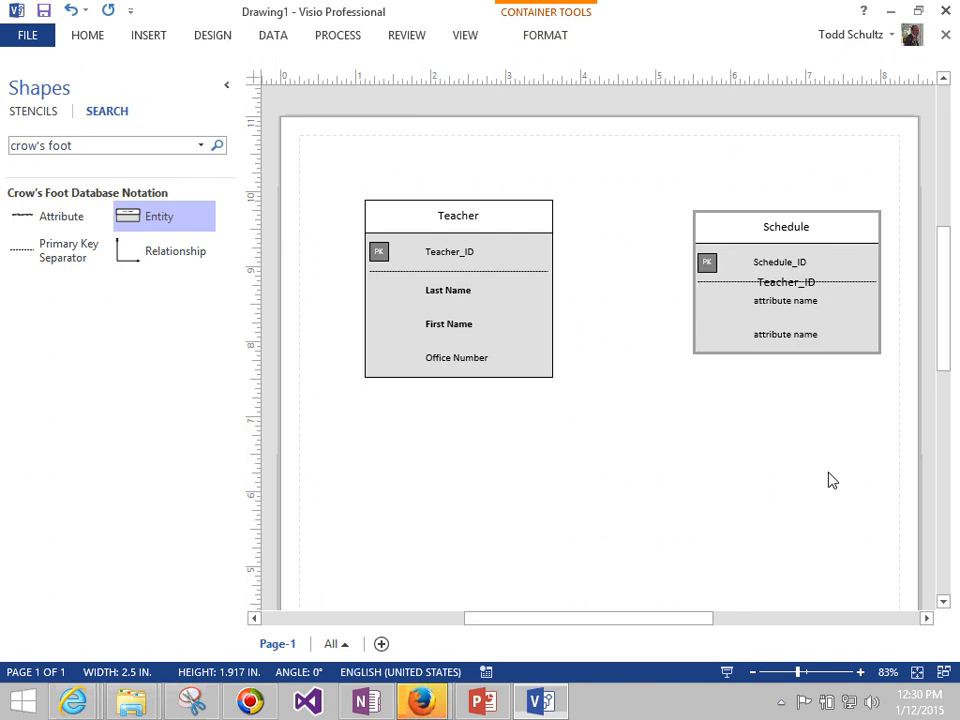
pyautogui.click(785, 297)
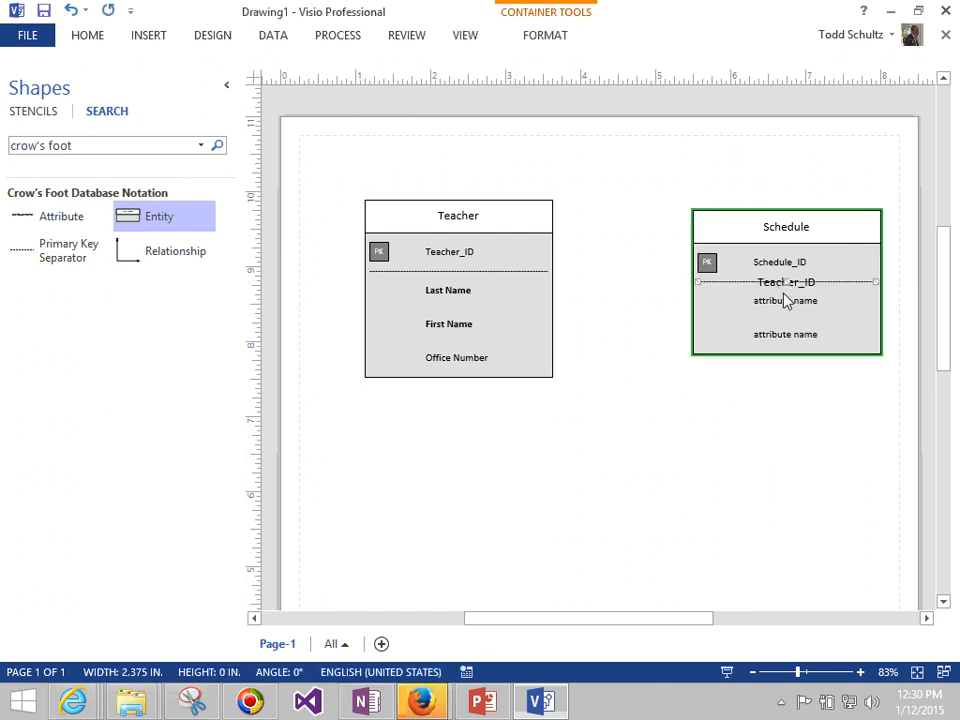
pyautogui.hotkey('ctrl', 'z')
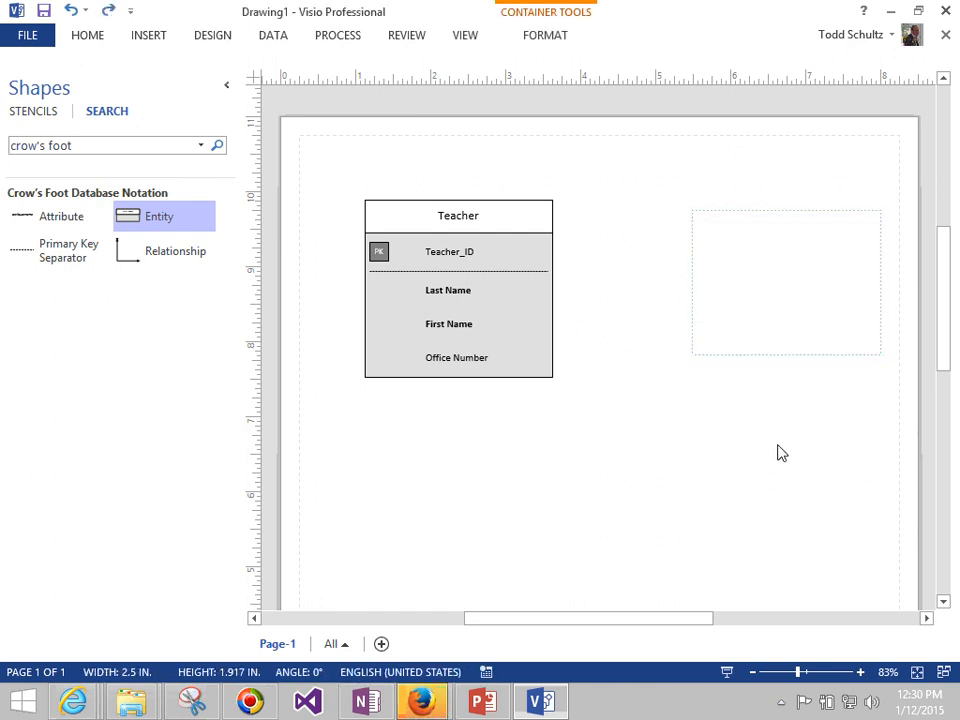
pyautogui.click(782, 450)
# Name the first attribute below the separator in the Schedule entity "Teacher_ID" and set it as a foreign key.
pyautogui.click(783, 313)
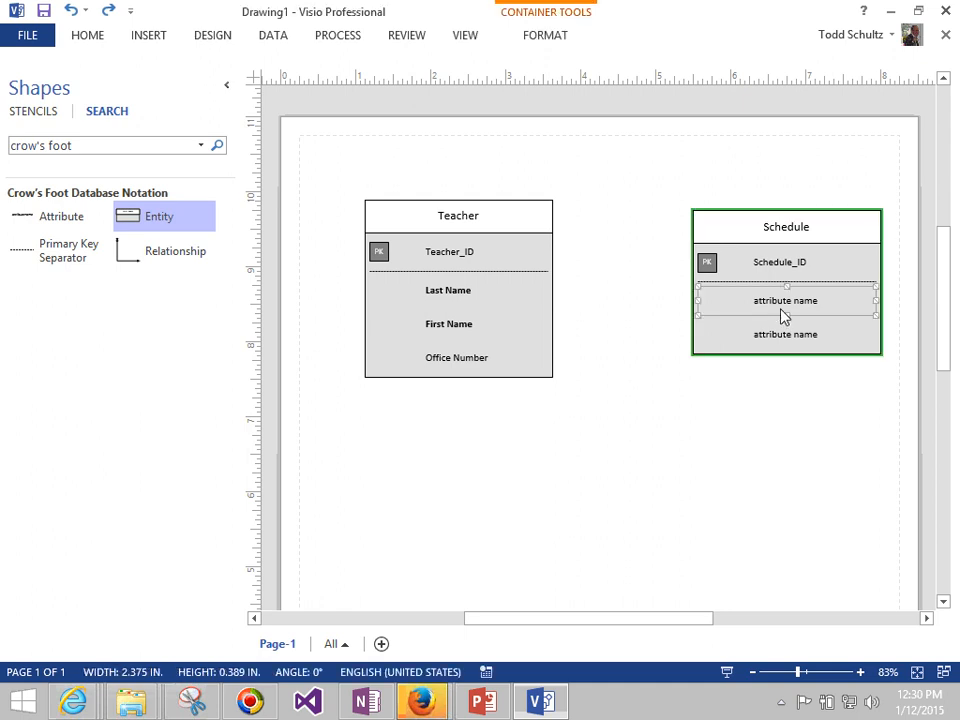
pyautogui.write('Teacher_ID')
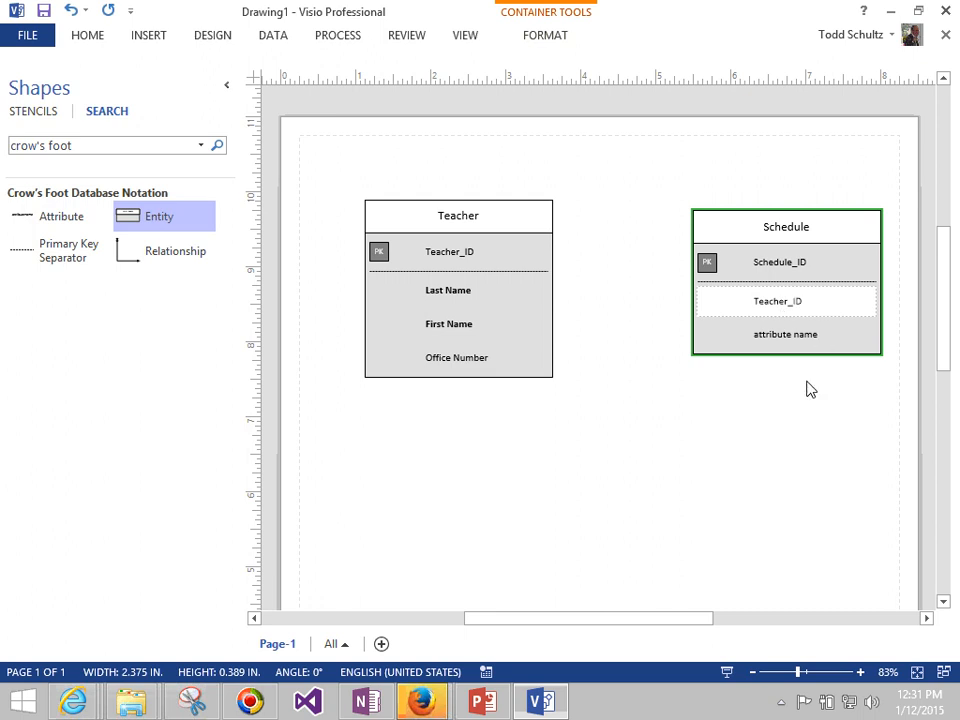
pyautogui.click(761, 424)
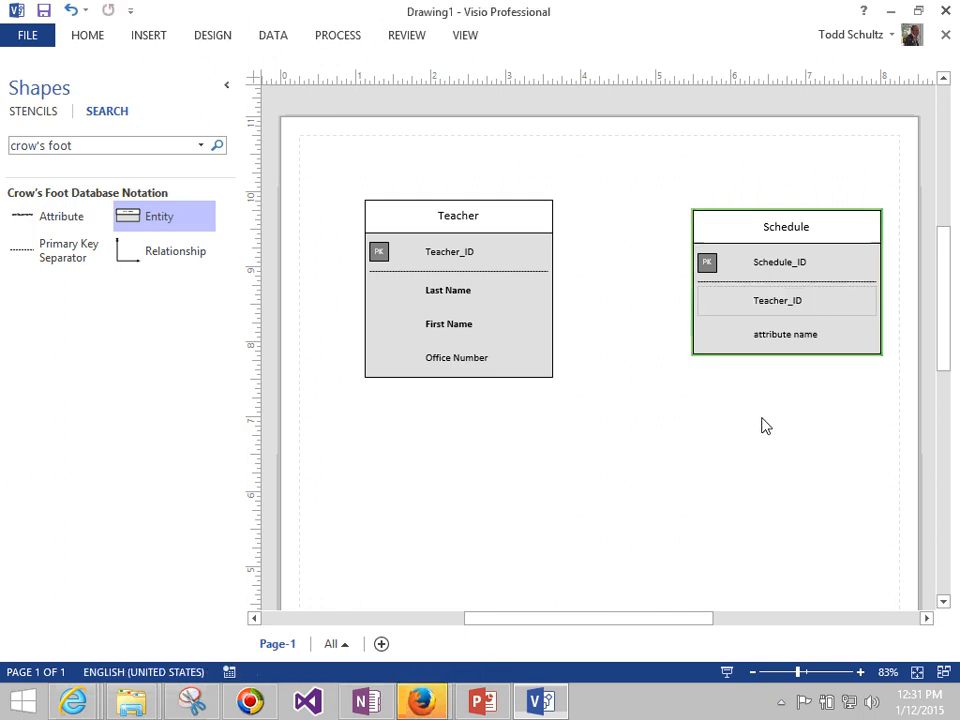
pyautogui.rightClick(783, 306)
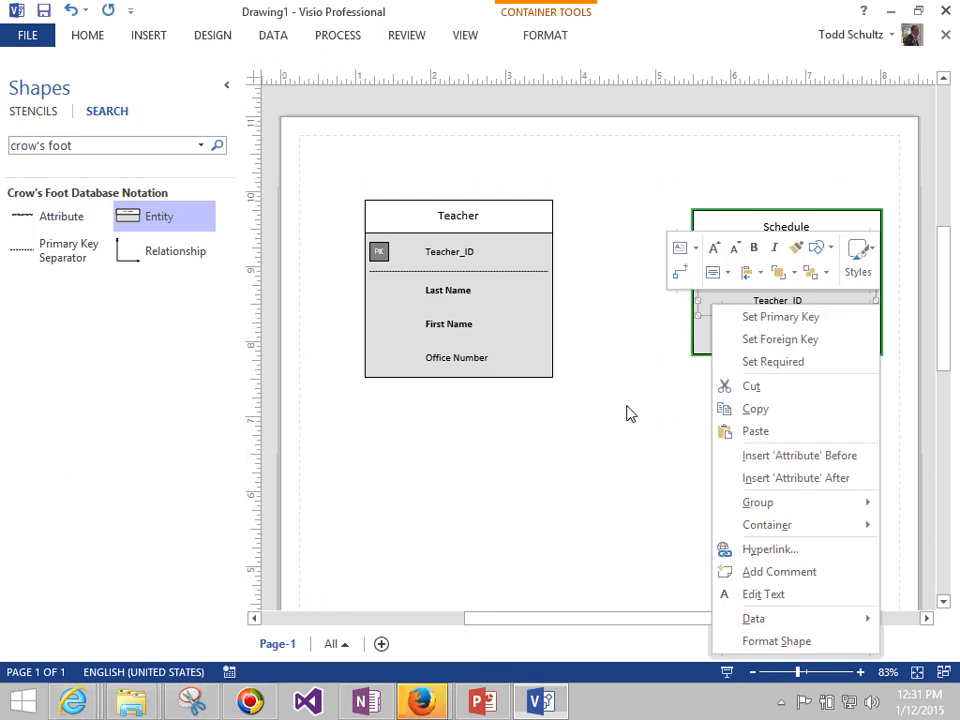
pyautogui.click(786, 340)
pyautogui.click(754, 443)
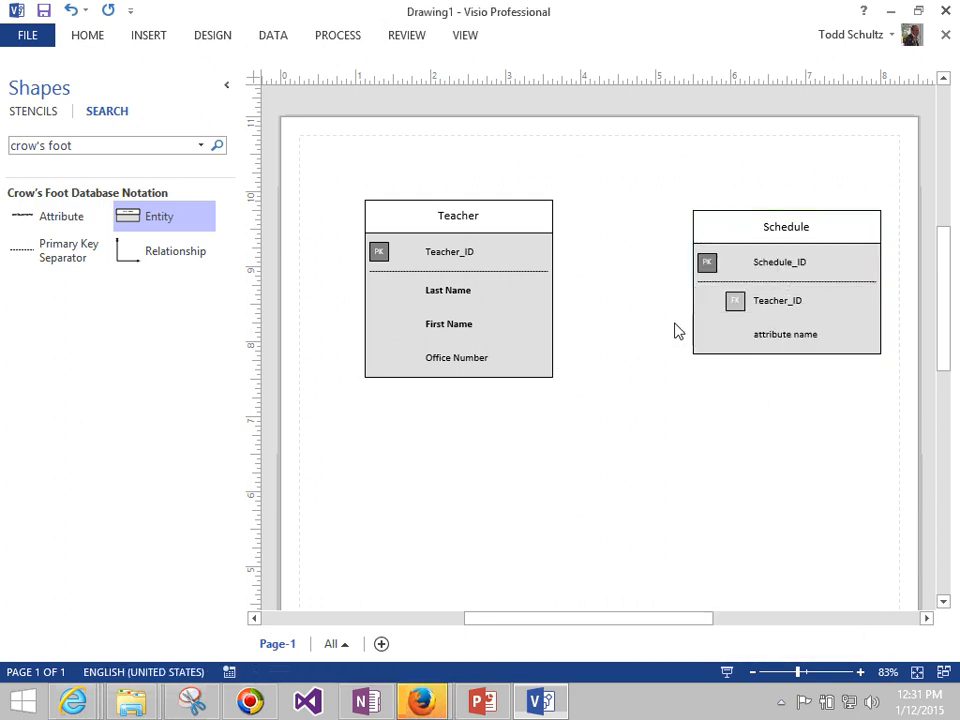
# Name the last attribute of the Schedule entity "TimeOfDay".
pyautogui.click(787, 343)
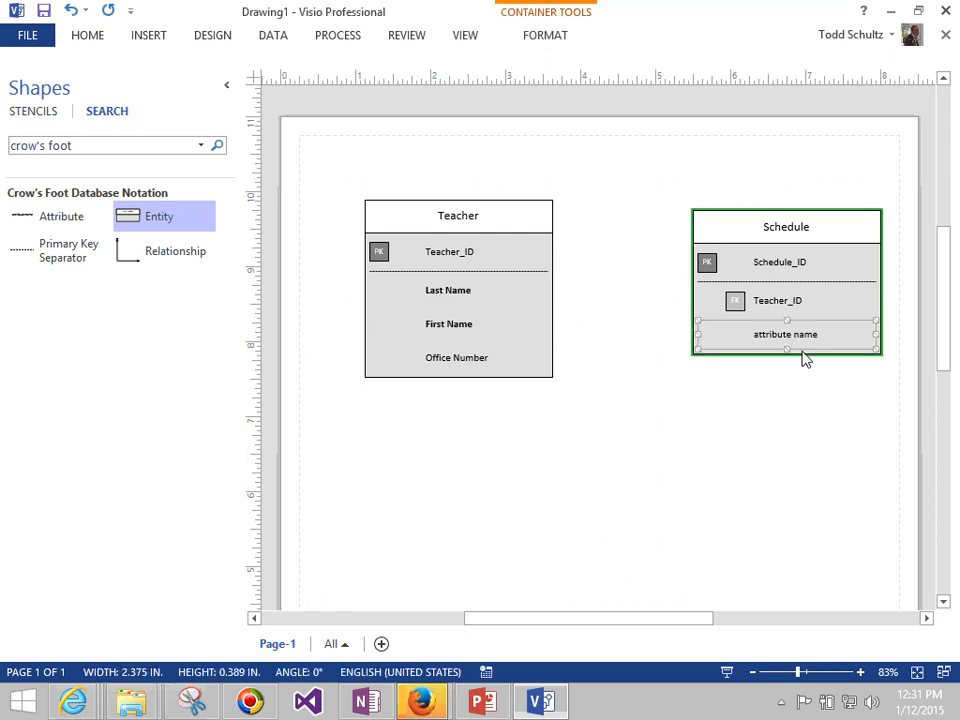
pyautogui.write('TimeOfDay')
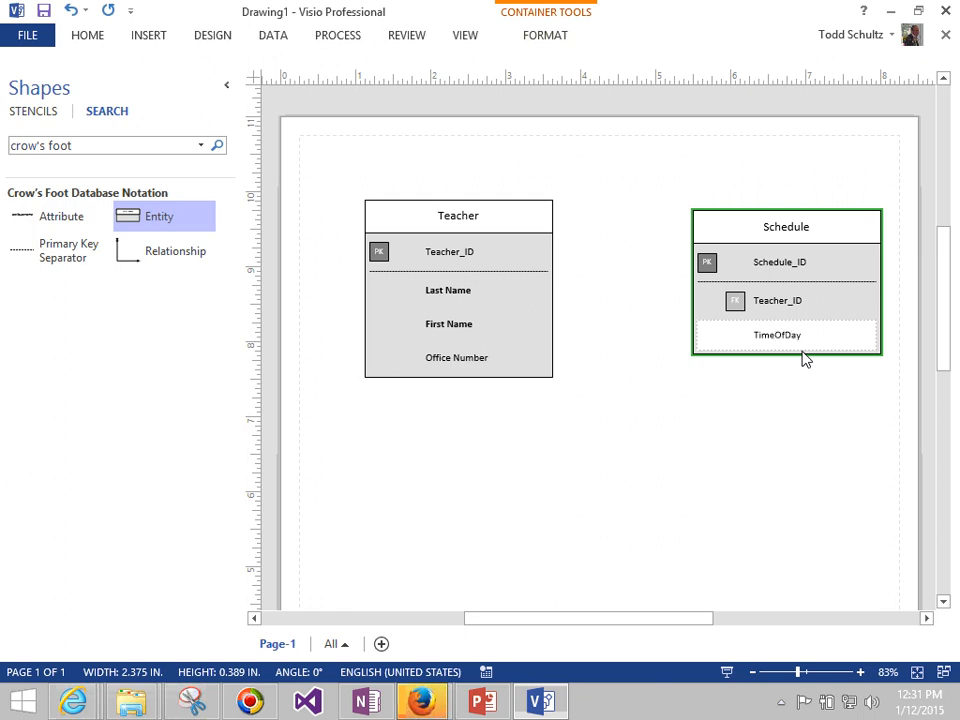
pyautogui.click(821, 401)
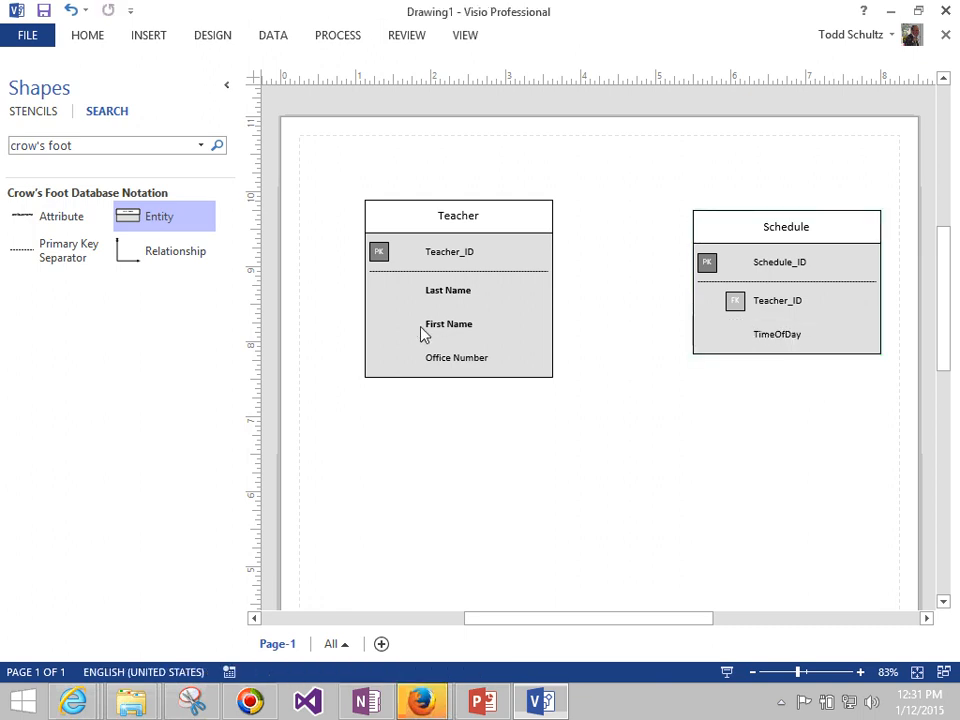
# Add an attribute below TimeOfDay in the Schedule entity and name it "Course".
pyautogui.moveTo(66, 222); pyautogui.dragTo(789, 357)
pyautogui.click(770, 378)
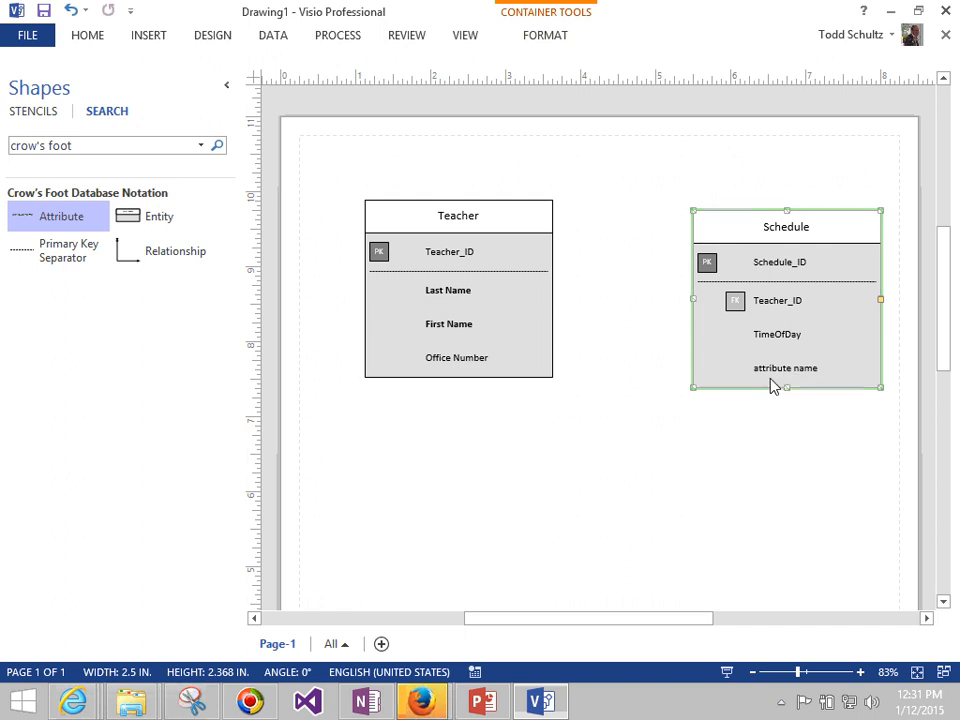
pyautogui.click(760, 369)
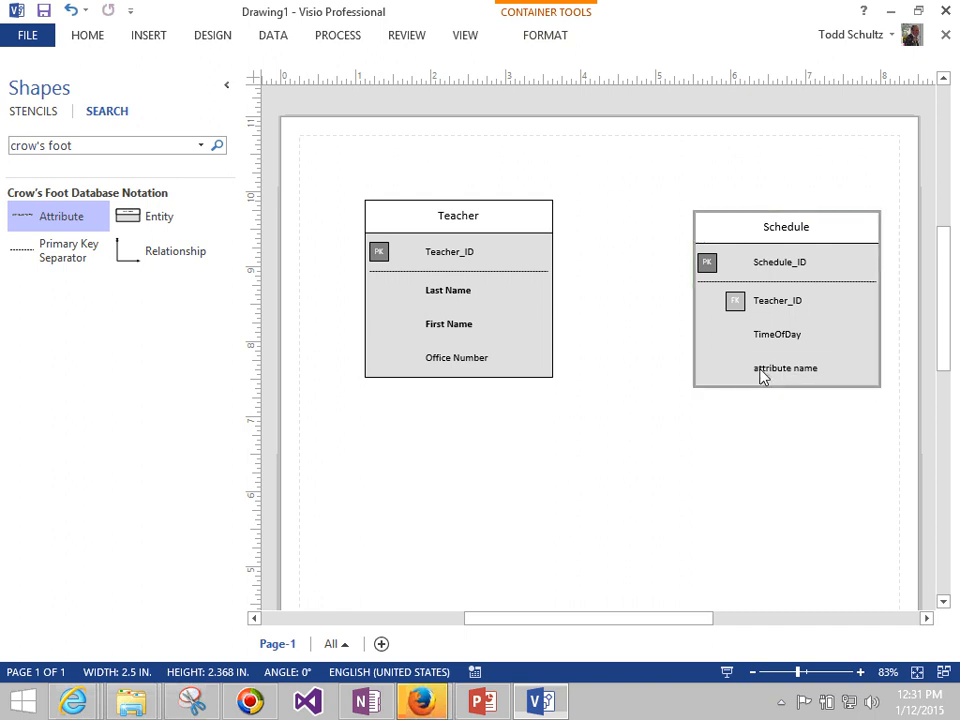
pyautogui.click(760, 375)
pyautogui.write('Course')
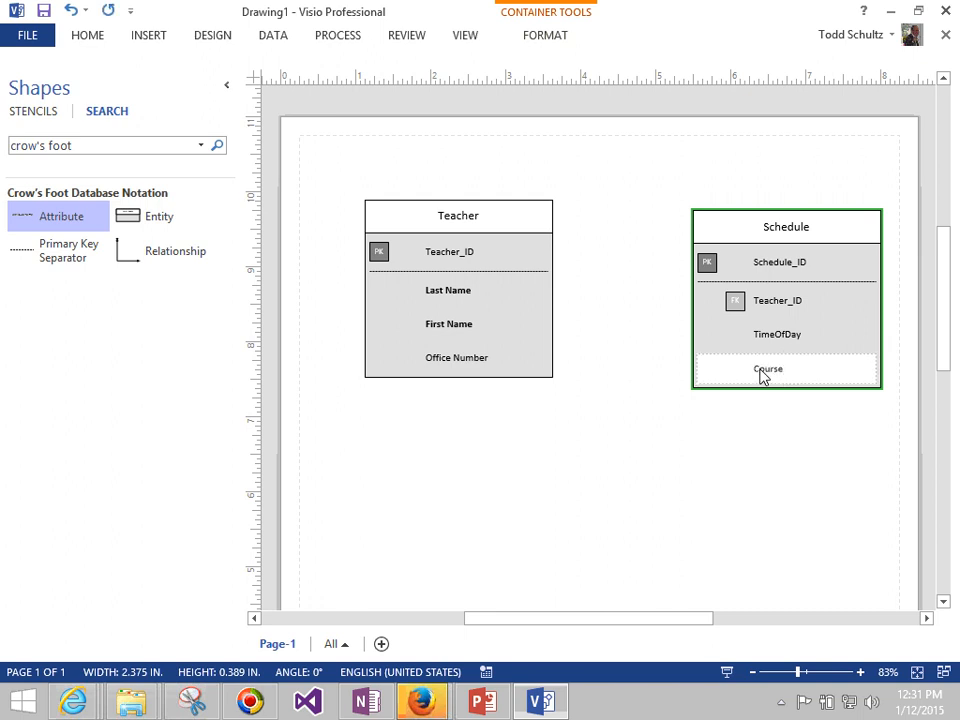
pyautogui.click(776, 433)
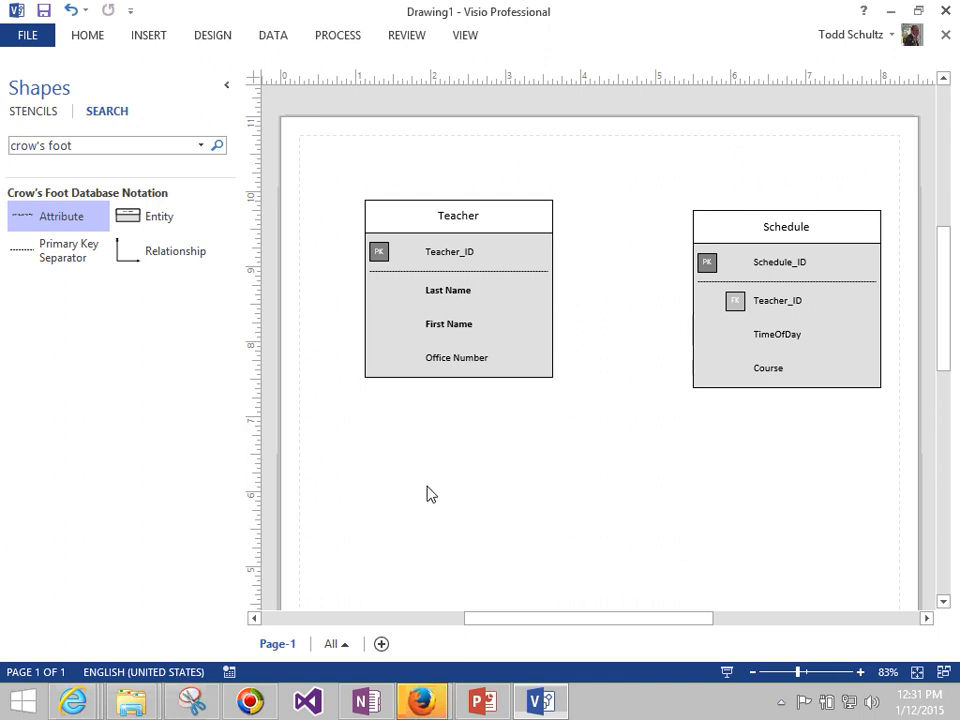
# Pull the Office Number attribute out of the Teacher entity and undo the removal.
pyautogui.click(55, 222)
pyautogui.click(465, 360)
pyautogui.moveTo(461, 358); pyautogui.dragTo(551, 454)
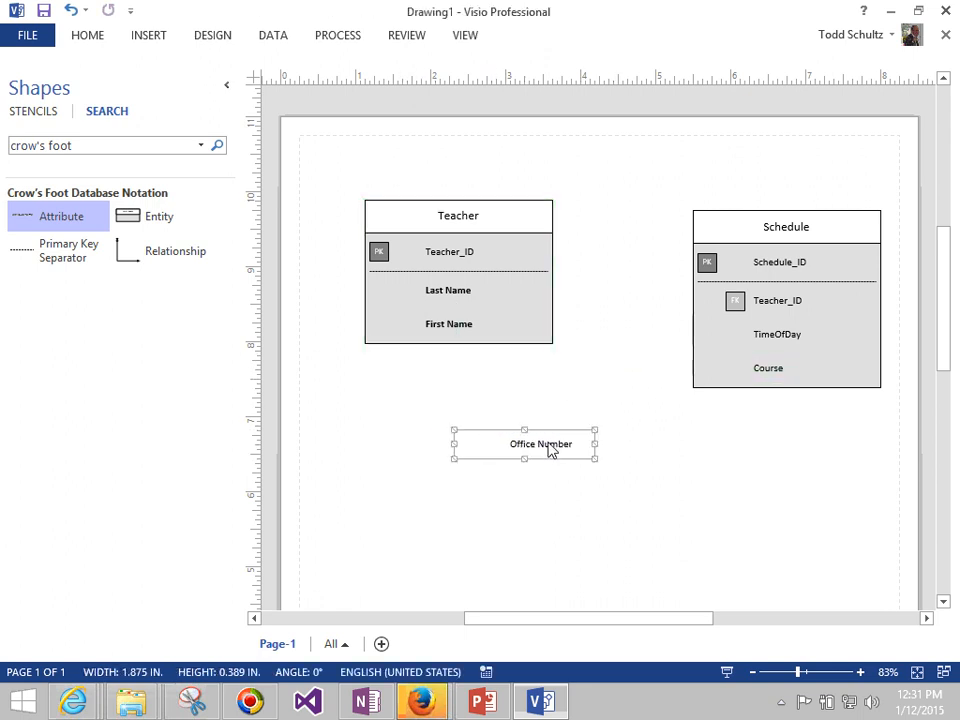
pyautogui.hotkey('ctrl', 'z')
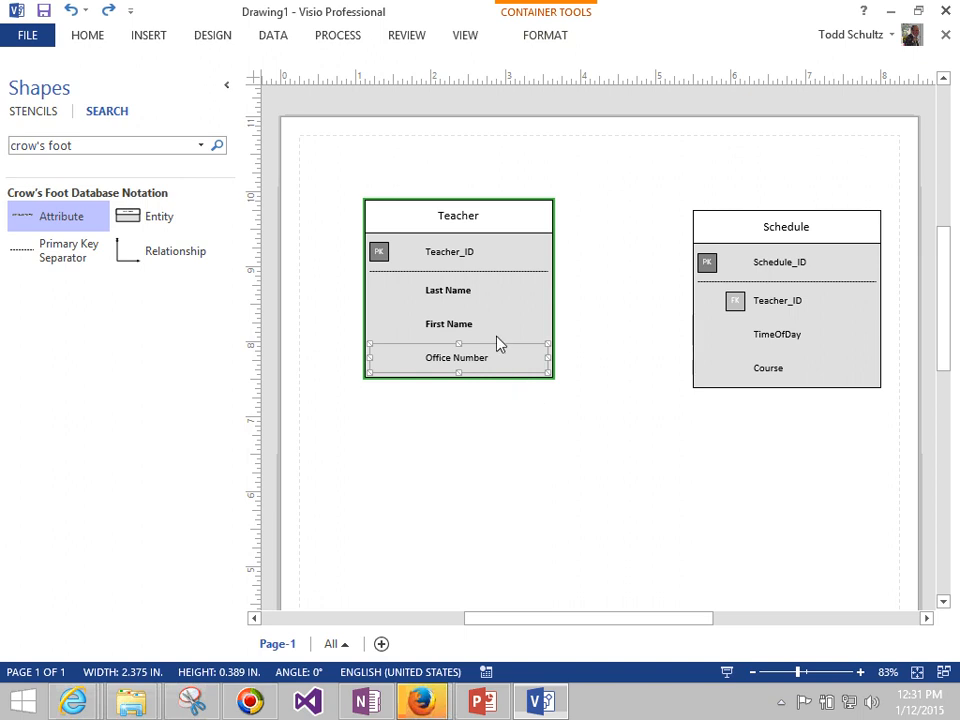
pyautogui.click(557, 437)
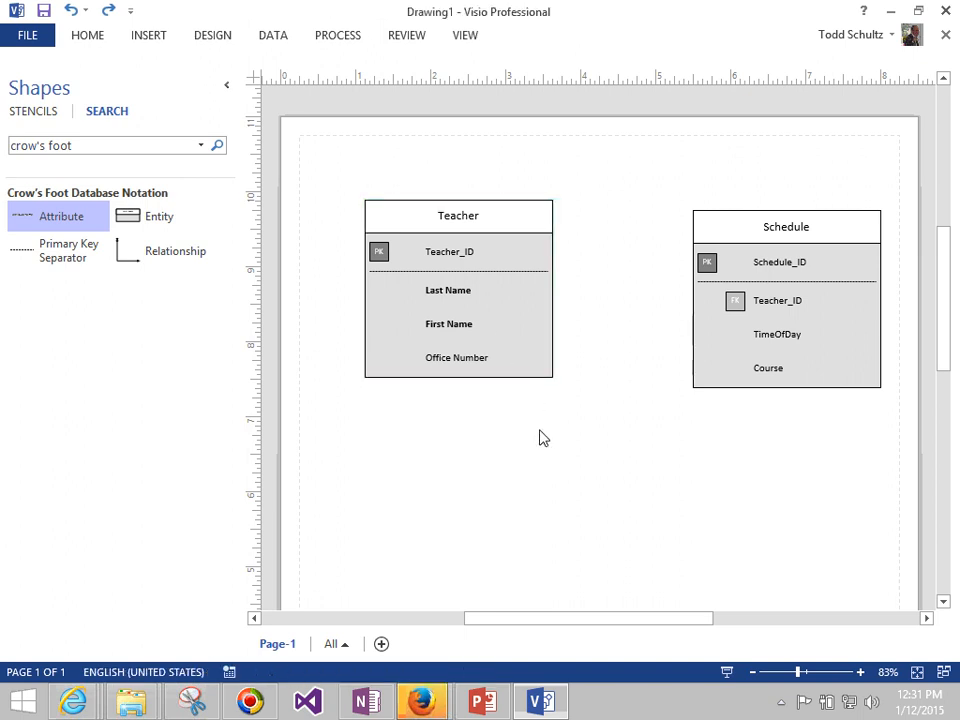
# Place a Relationship connector between the entities and attach its zero-or-more end to Teacher and its other end to Schedule.
pyautogui.moveTo(126, 261); pyautogui.dragTo(623, 408)
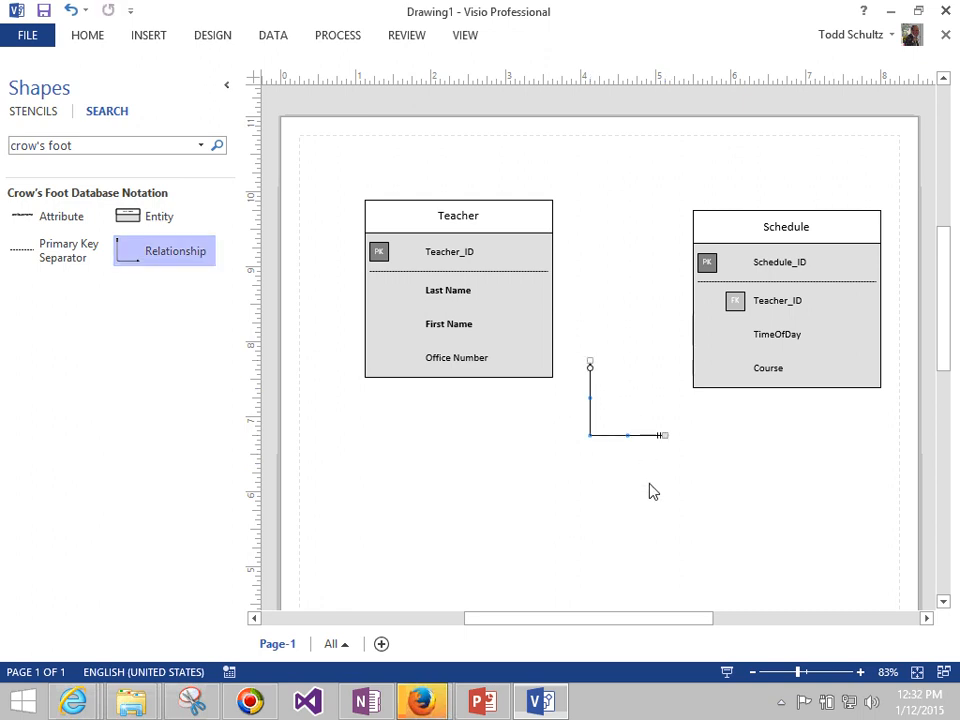
pyautogui.click(645, 404)
pyautogui.click(591, 372)
pyautogui.moveTo(590, 366); pyautogui.dragTo(561, 332)
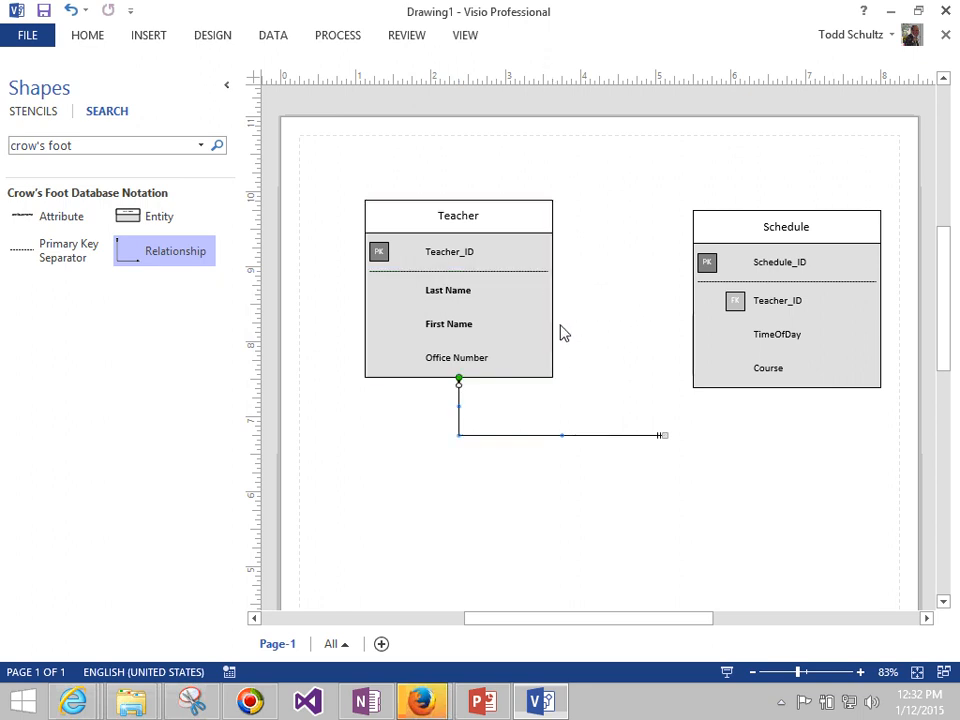
pyautogui.click(640, 407)
pyautogui.moveTo(664, 437); pyautogui.dragTo(788, 399)
# Move the Schedule entity lower and closer to Teacher, and change the relationship line to a curved connector.
pyautogui.moveTo(734, 246); pyautogui.dragTo(710, 285)
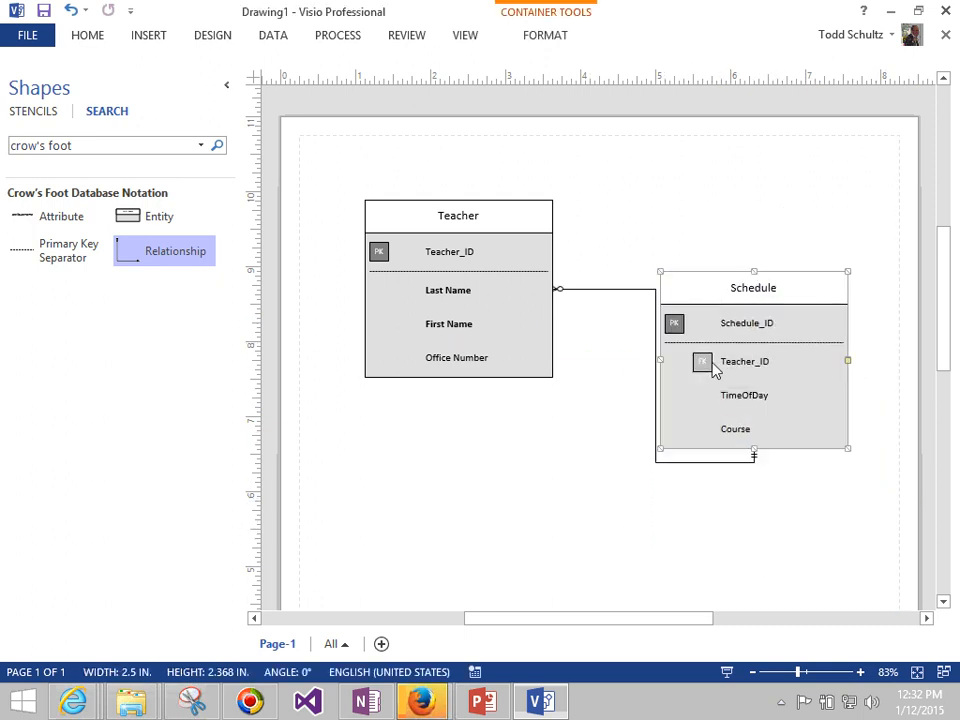
pyautogui.rightClick(627, 289)
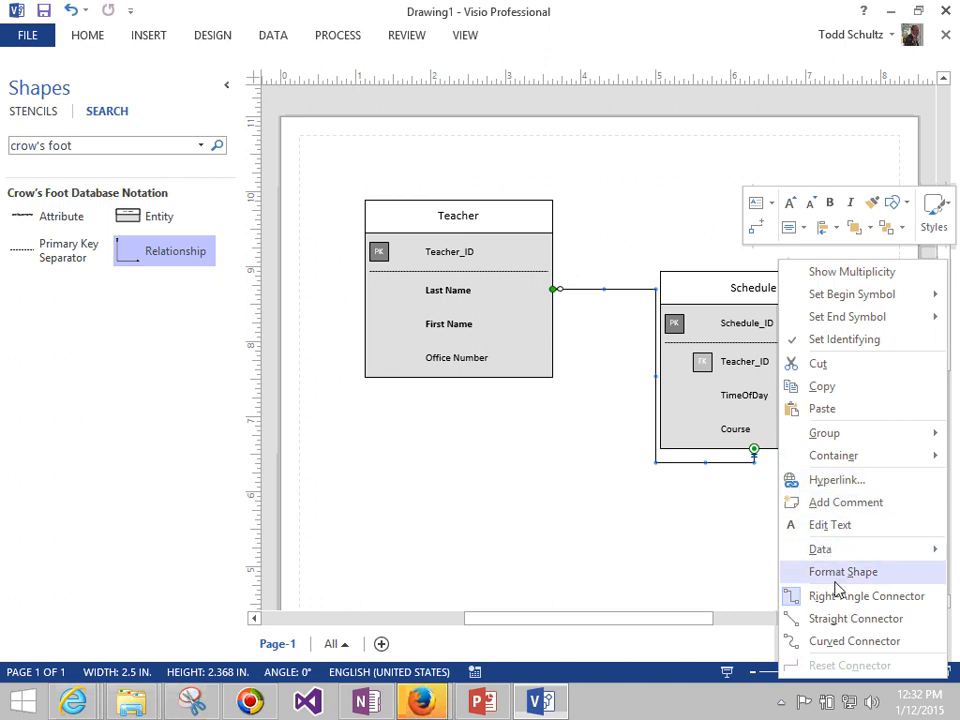
pyautogui.click(843, 645)
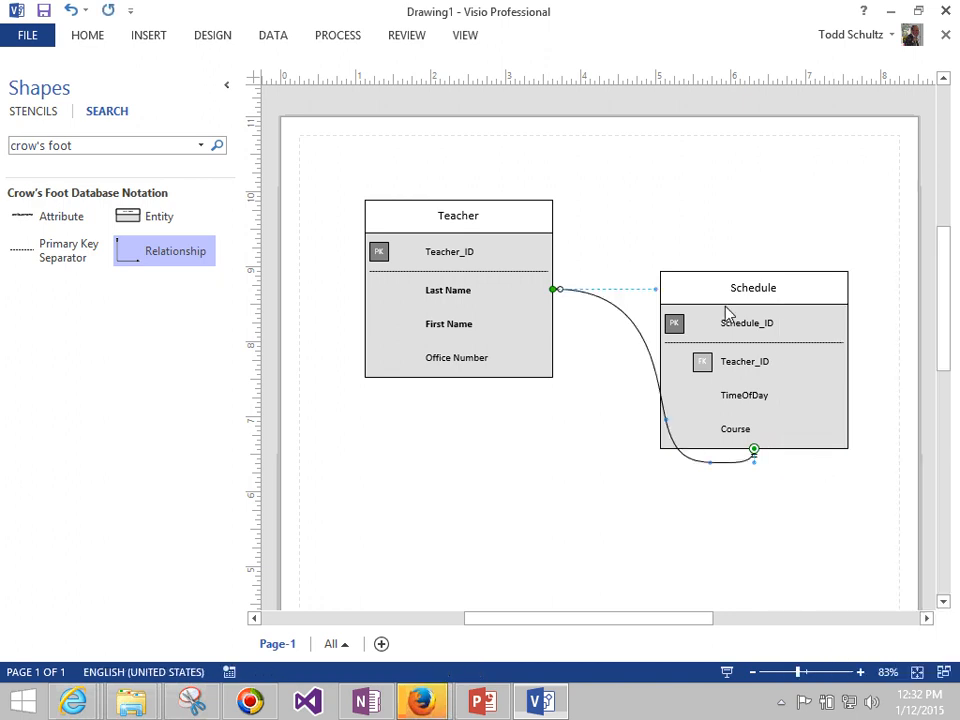
# Move the Schedule entity back up the page and shift the Teacher entity toward the page's upper-left corner.
pyautogui.moveTo(707, 291); pyautogui.dragTo(720, 209)
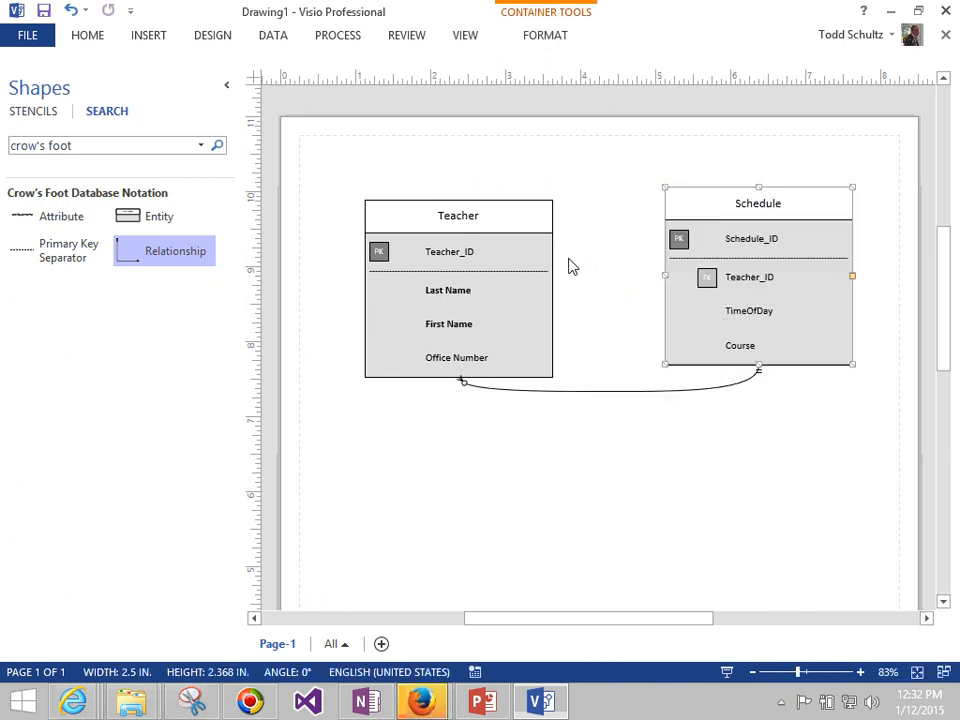
pyautogui.moveTo(488, 220); pyautogui.dragTo(450, 200)
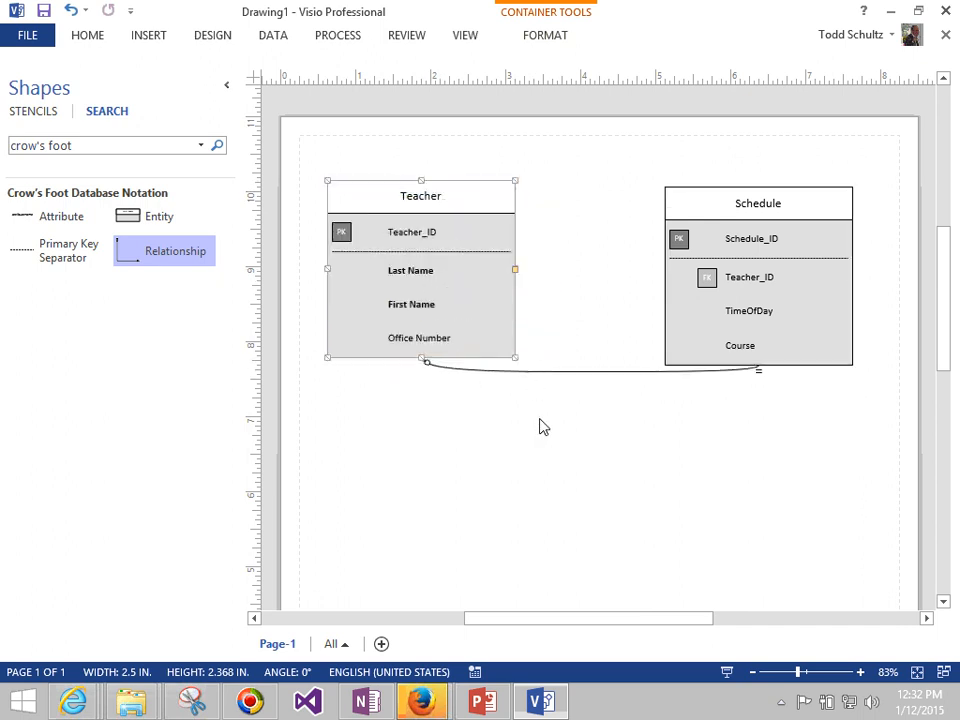
pyautogui.click(667, 463)
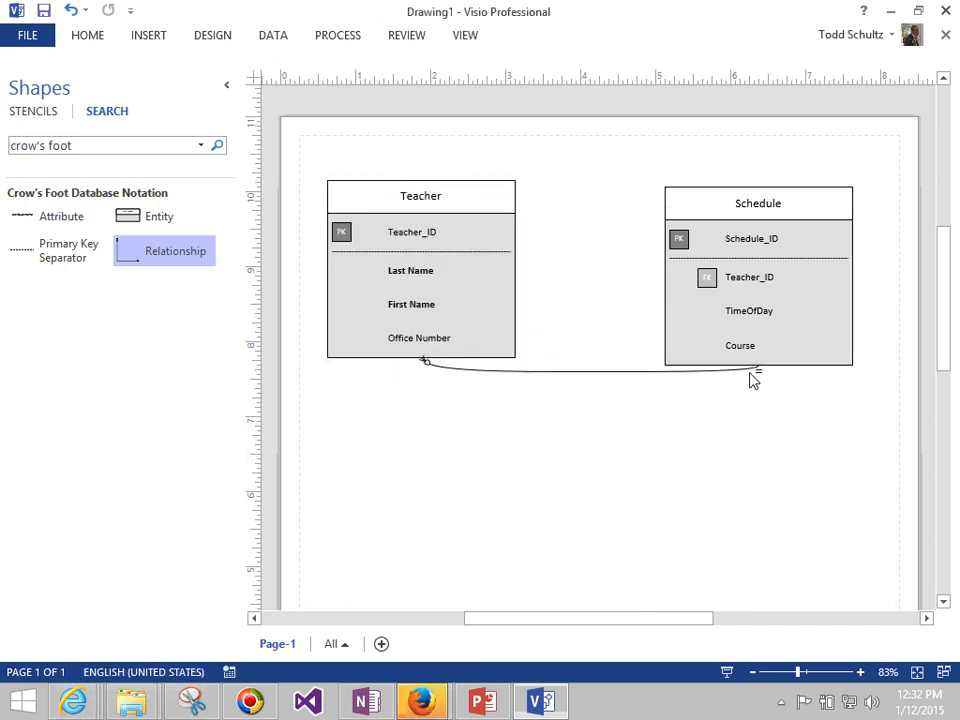
# Set the relationship's begin symbol at the Teacher entity to 1 and only 1.
pyautogui.rightClick(447, 376)
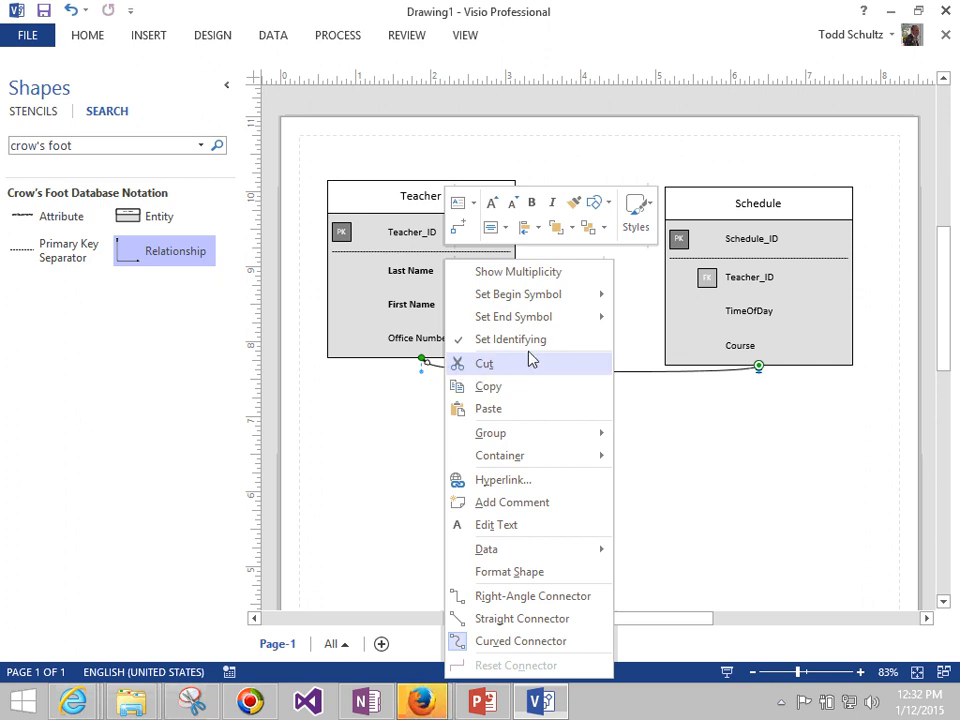
pyautogui.moveTo(514, 298)
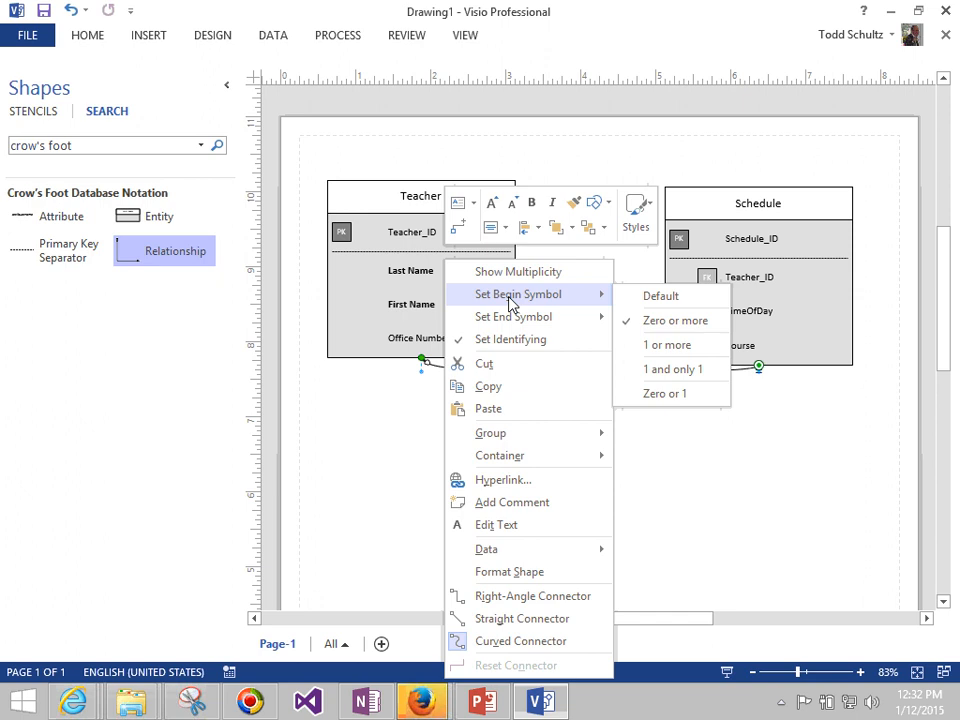
pyautogui.click(651, 371)
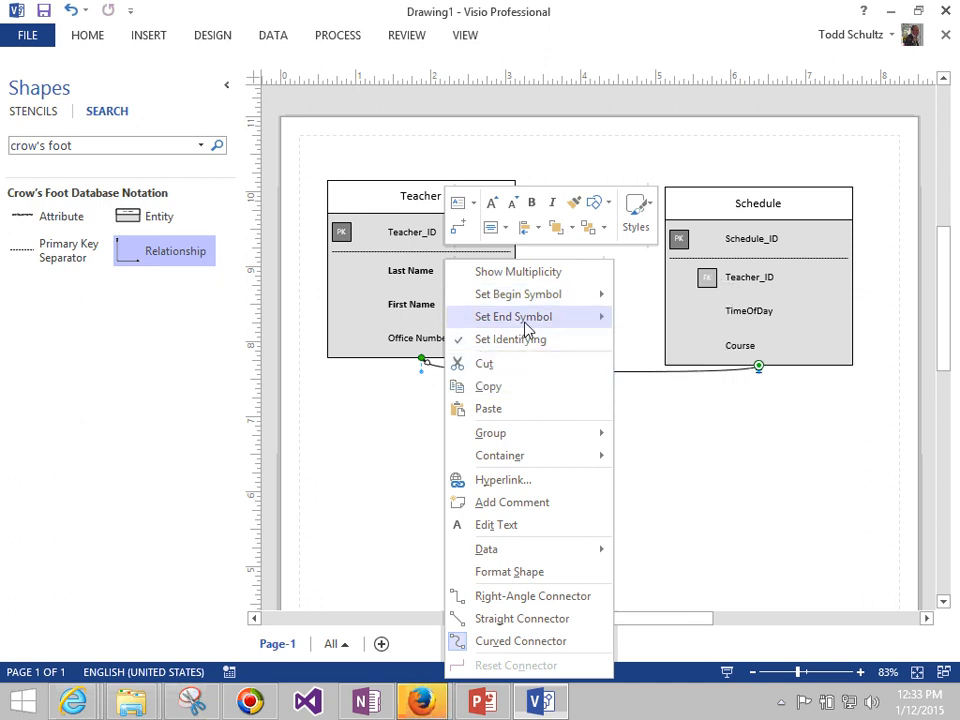
pyautogui.moveTo(583, 299)
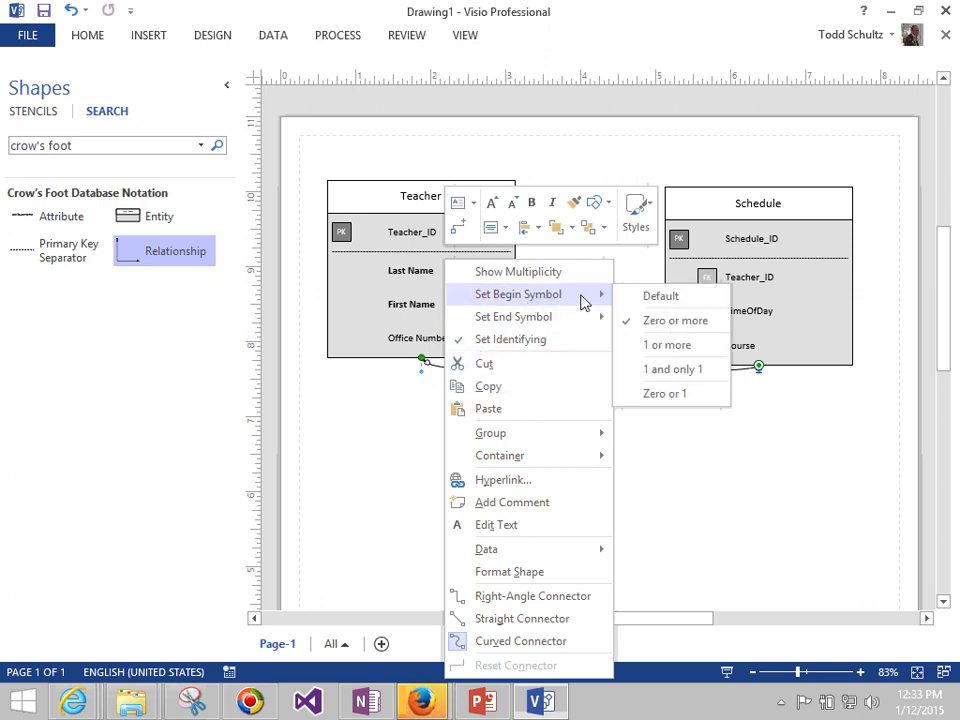
pyautogui.click(670, 373)
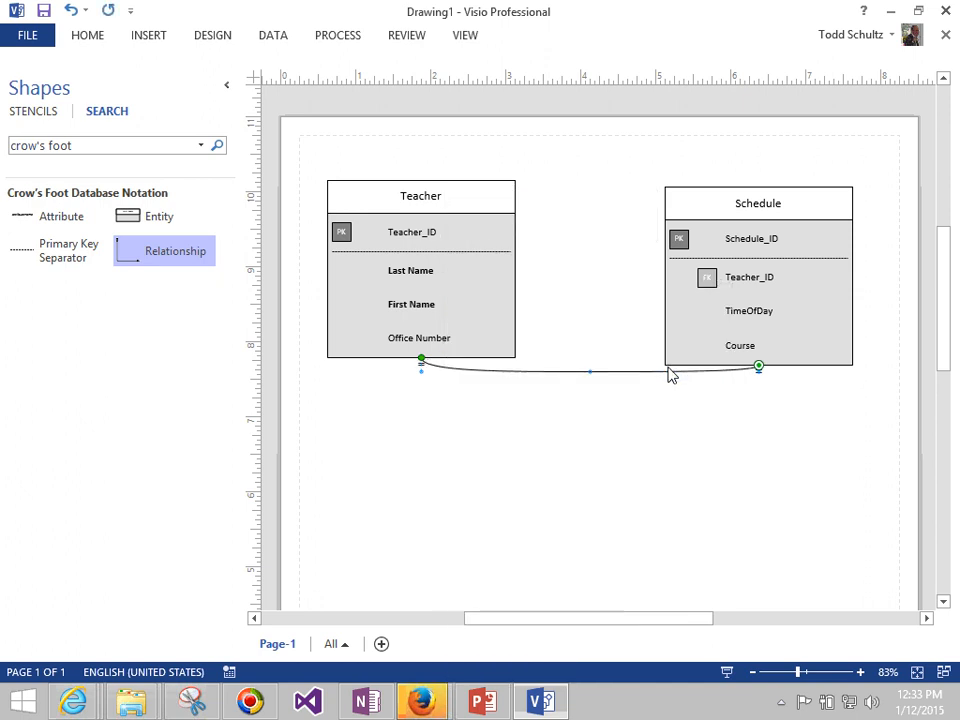
# Set the relationship's end symbol at Schedule to Zero or more and turn off its identifying setting.
pyautogui.rightClick(607, 380)
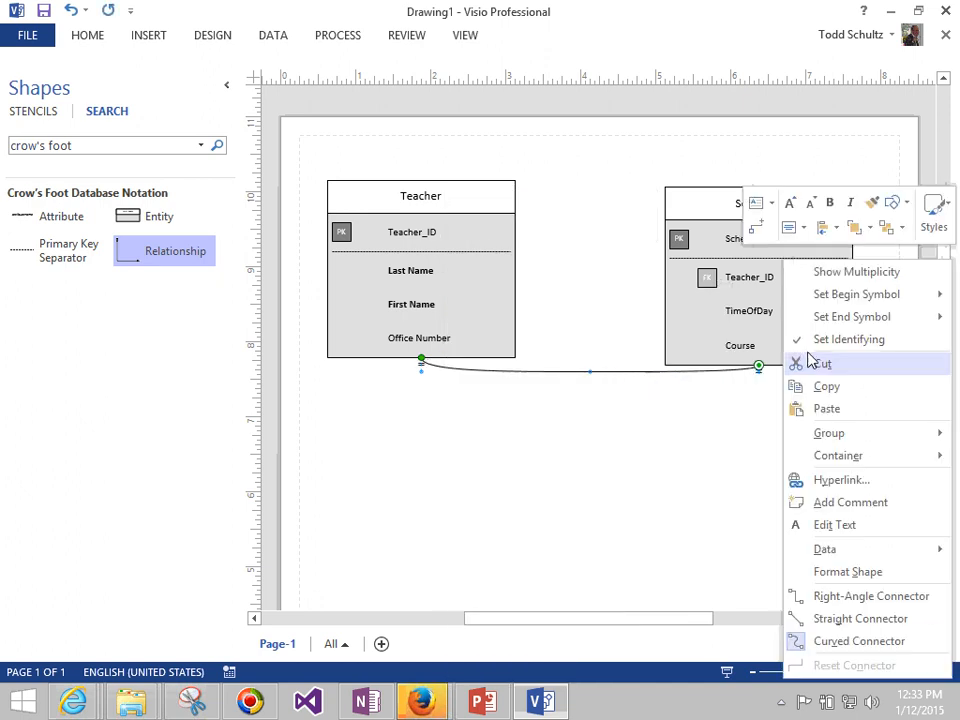
pyautogui.moveTo(832, 328)
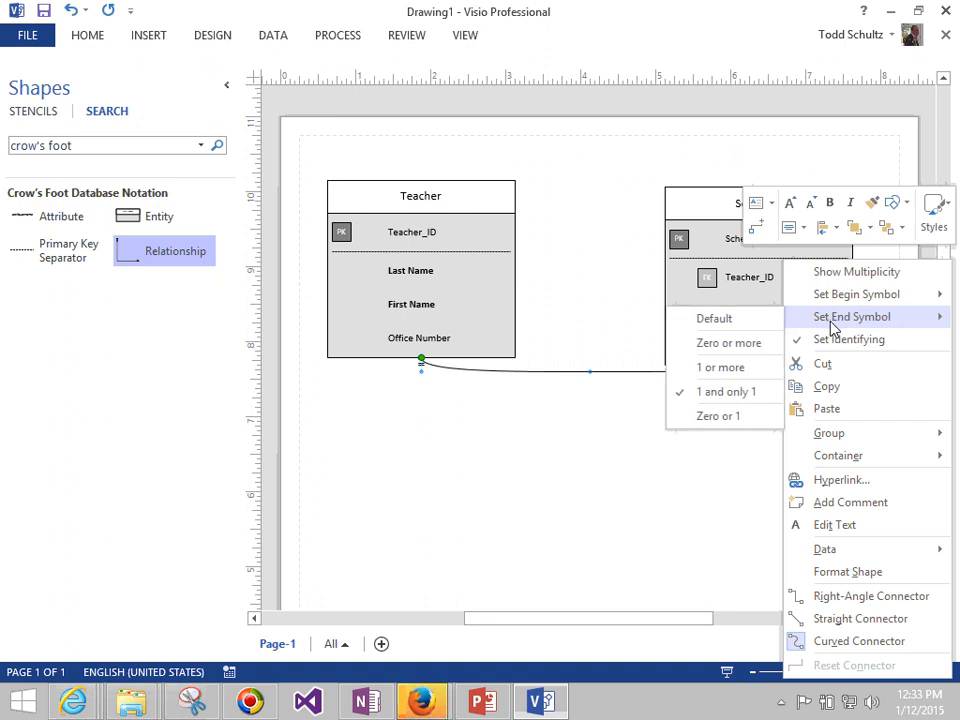
pyautogui.click(740, 344)
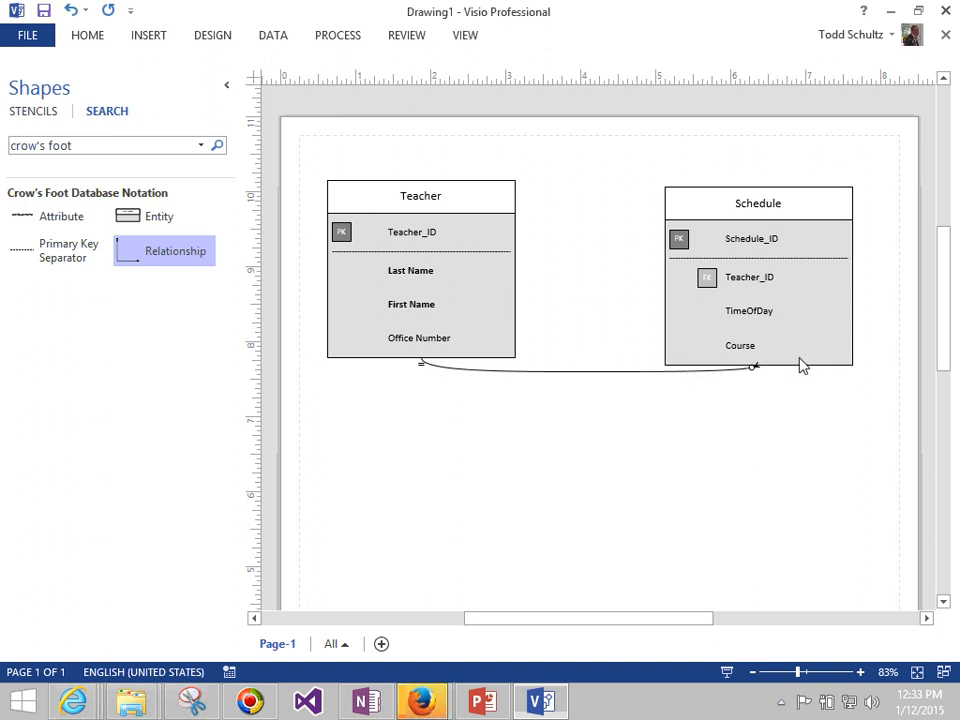
pyautogui.rightClick(483, 372)
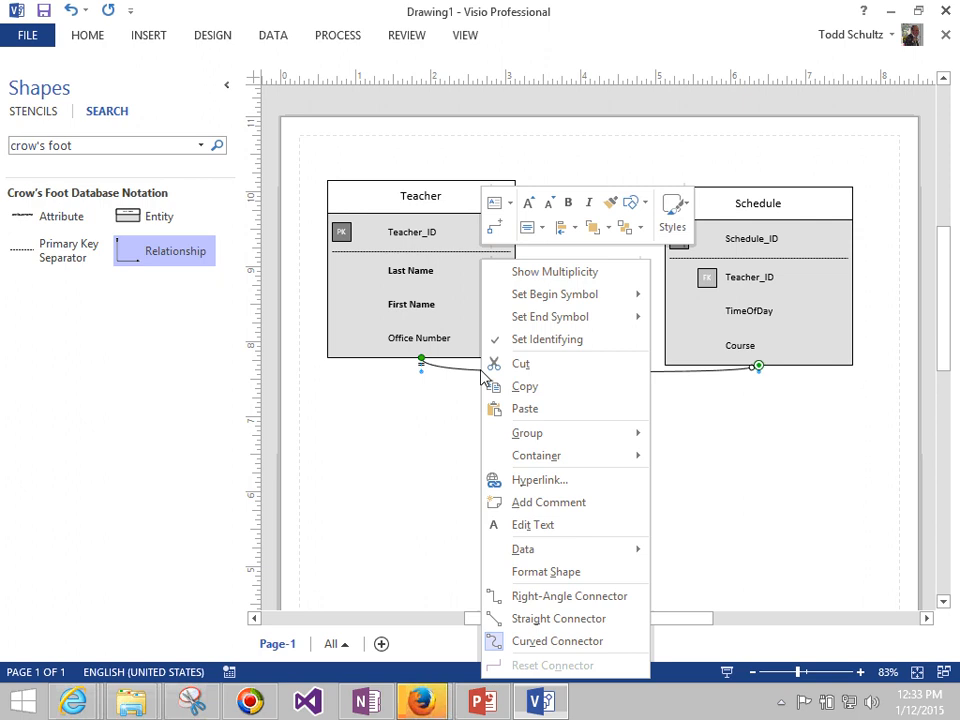
pyautogui.click(545, 345)
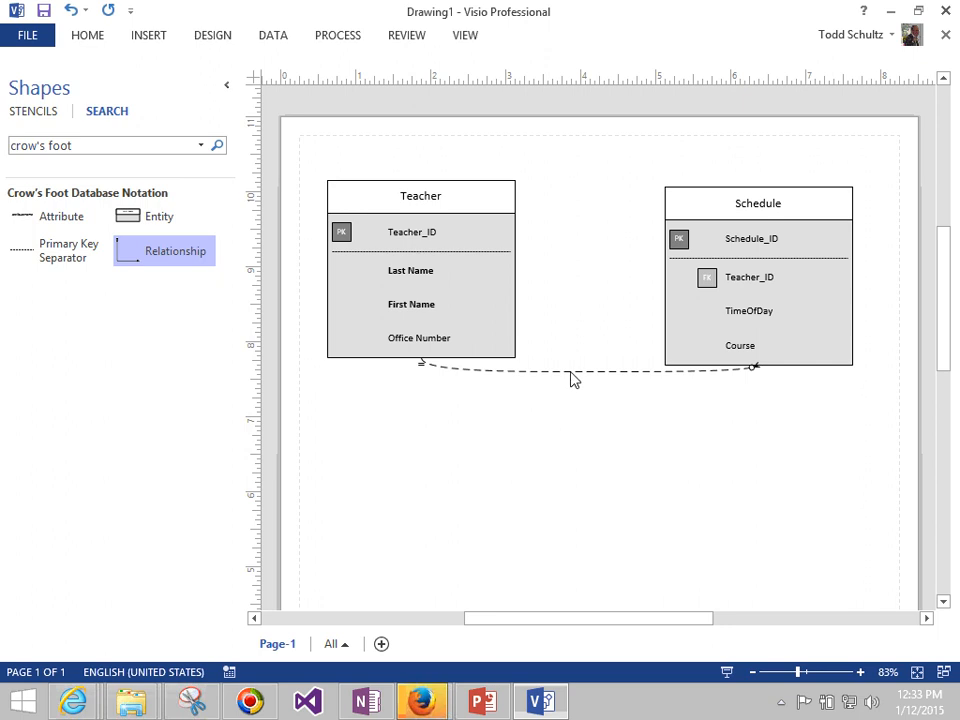
# Format the relationship line with a Large begin arrow size.
pyautogui.rightClick(572, 378)
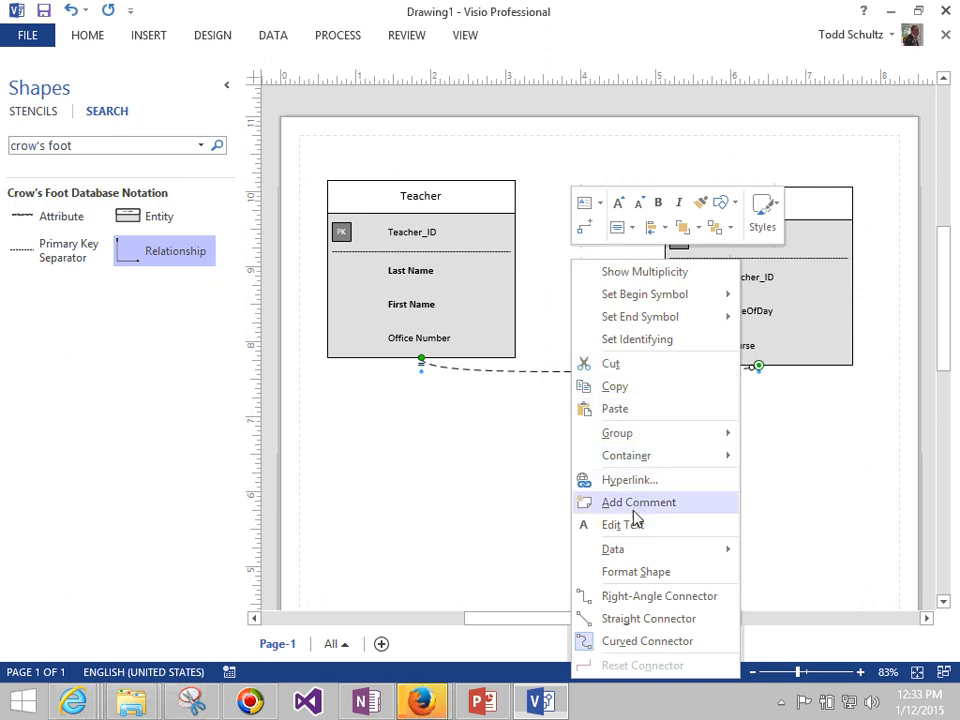
pyautogui.click(634, 575)
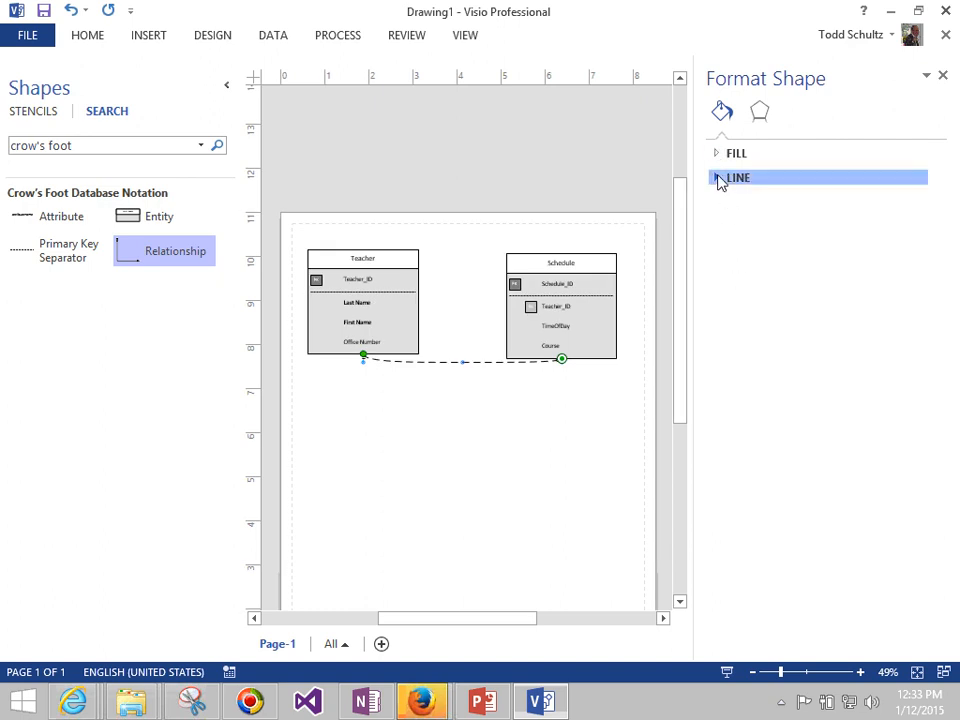
pyautogui.click(718, 180)
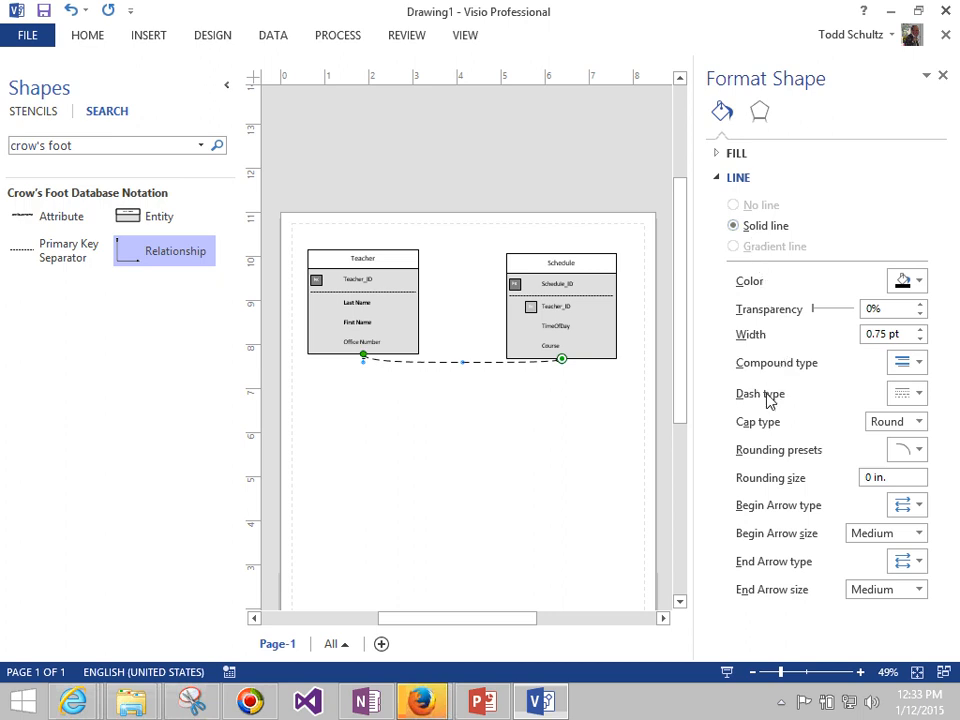
pyautogui.click(905, 534)
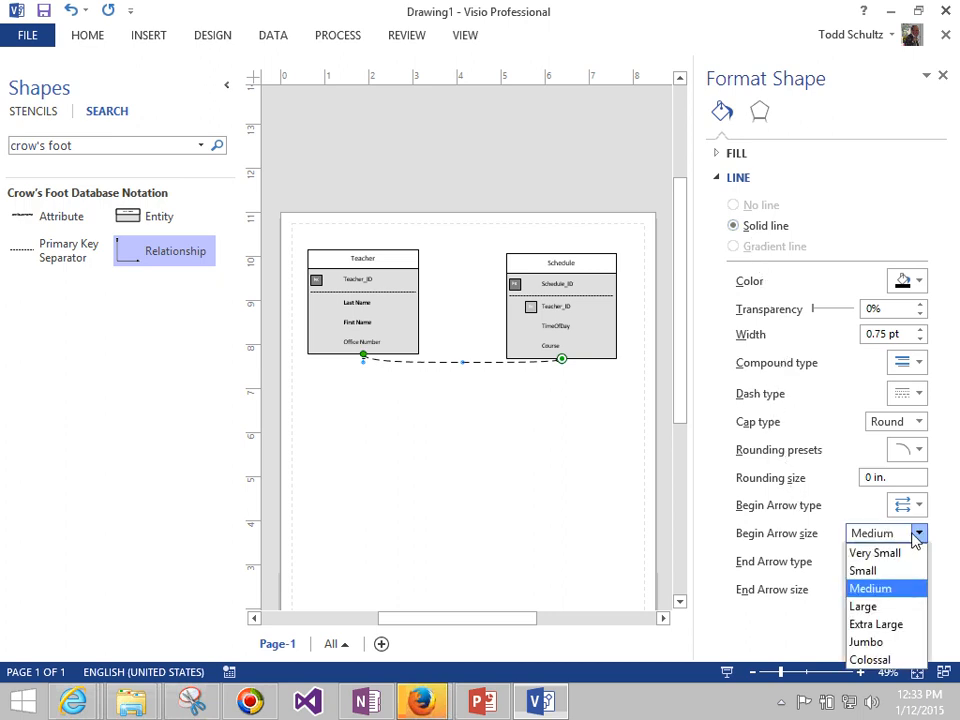
pyautogui.click(864, 606)
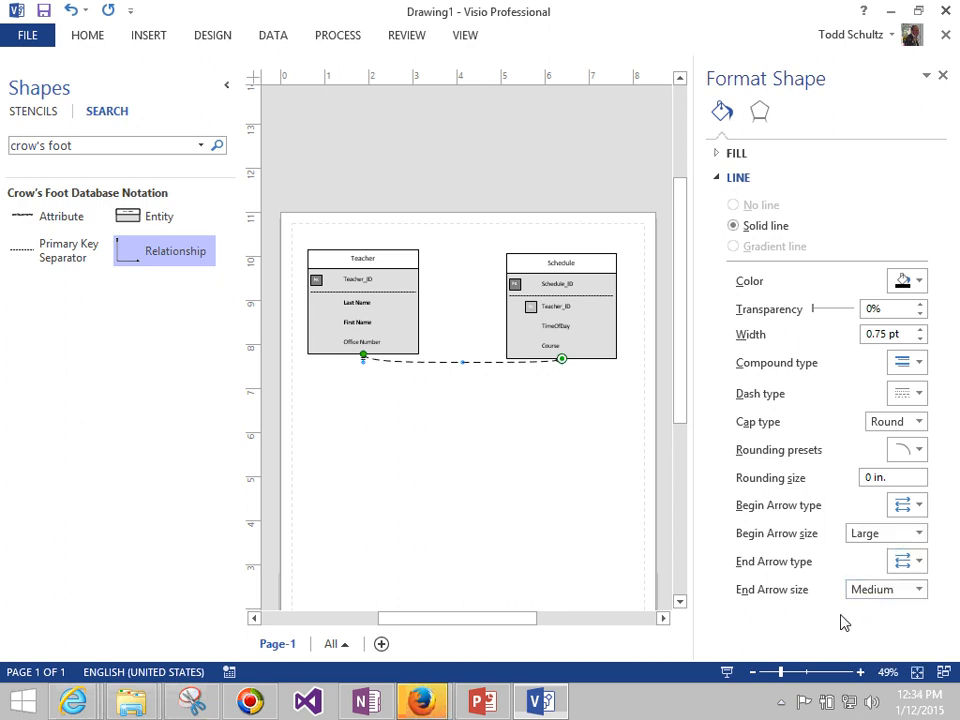
pyautogui.click(606, 475)
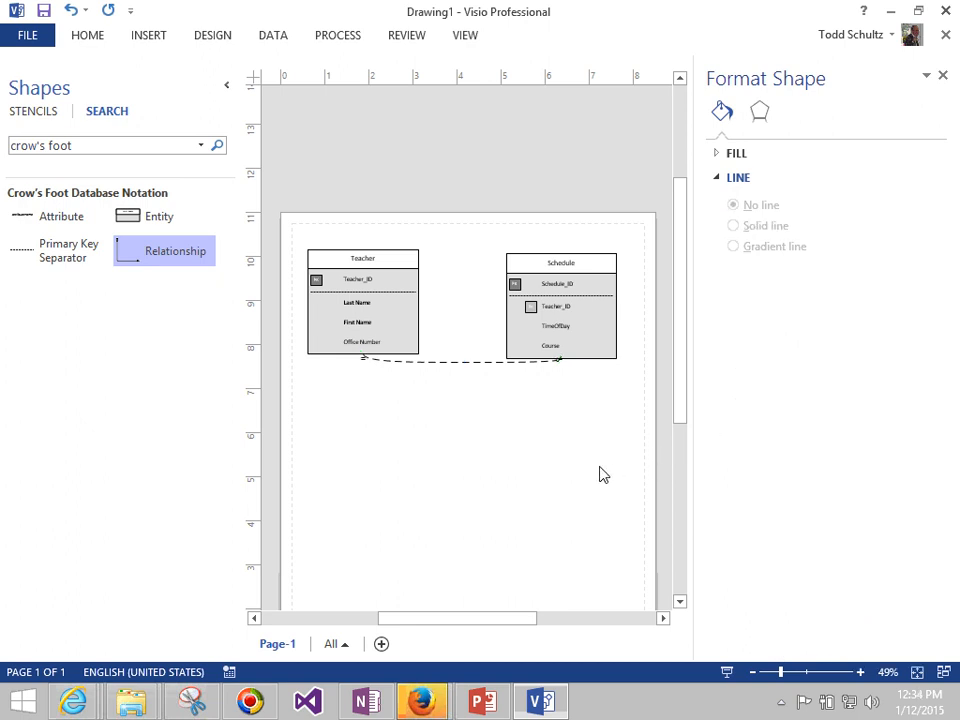
# Set the relationship line's end arrow size to Extra Large and finish formatting the shape.
pyautogui.rightClick(473, 369)
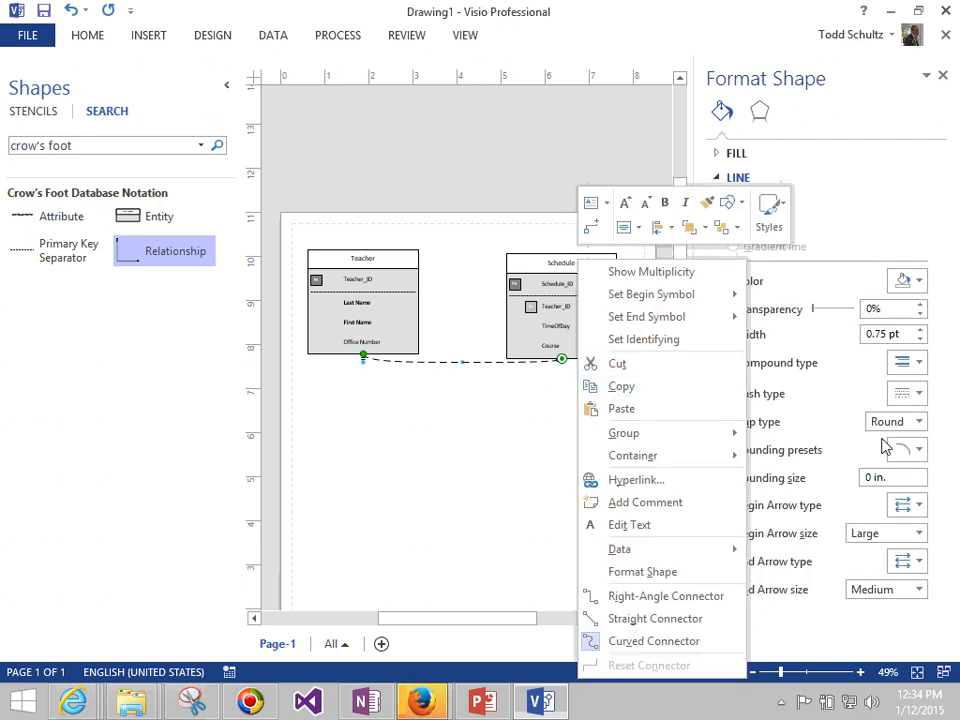
pyautogui.click(899, 603)
pyautogui.click(917, 590)
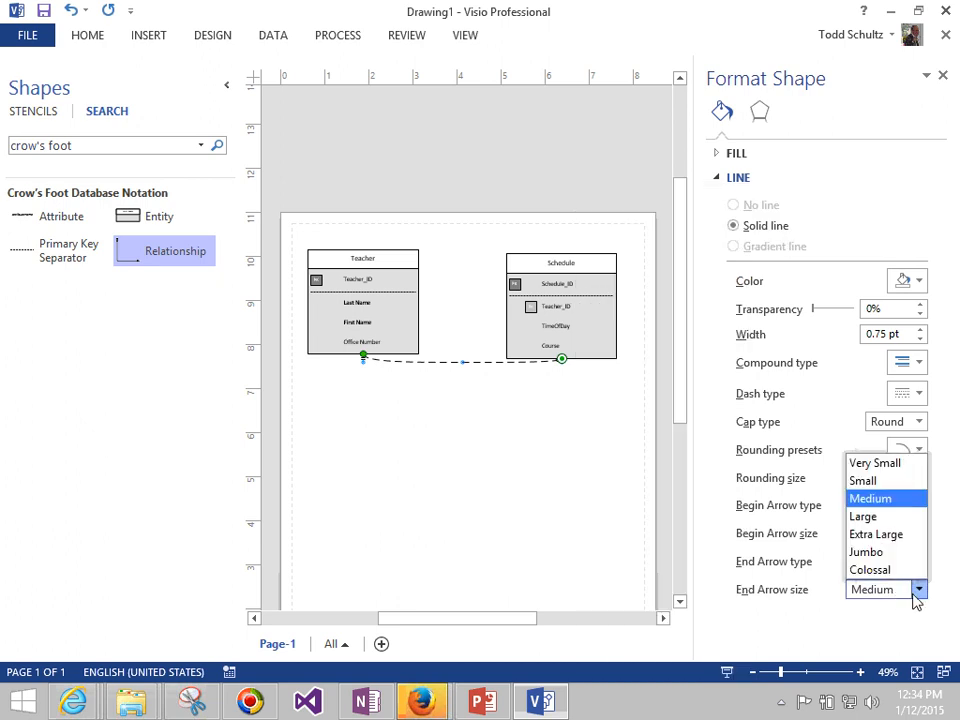
pyautogui.click(878, 536)
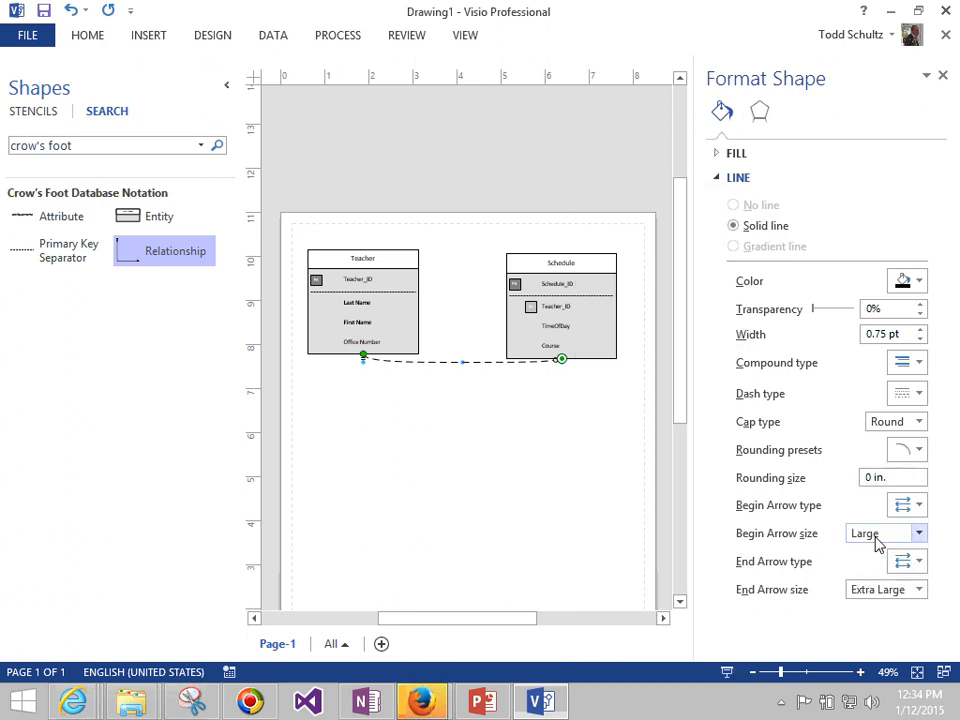
pyautogui.click(545, 509)
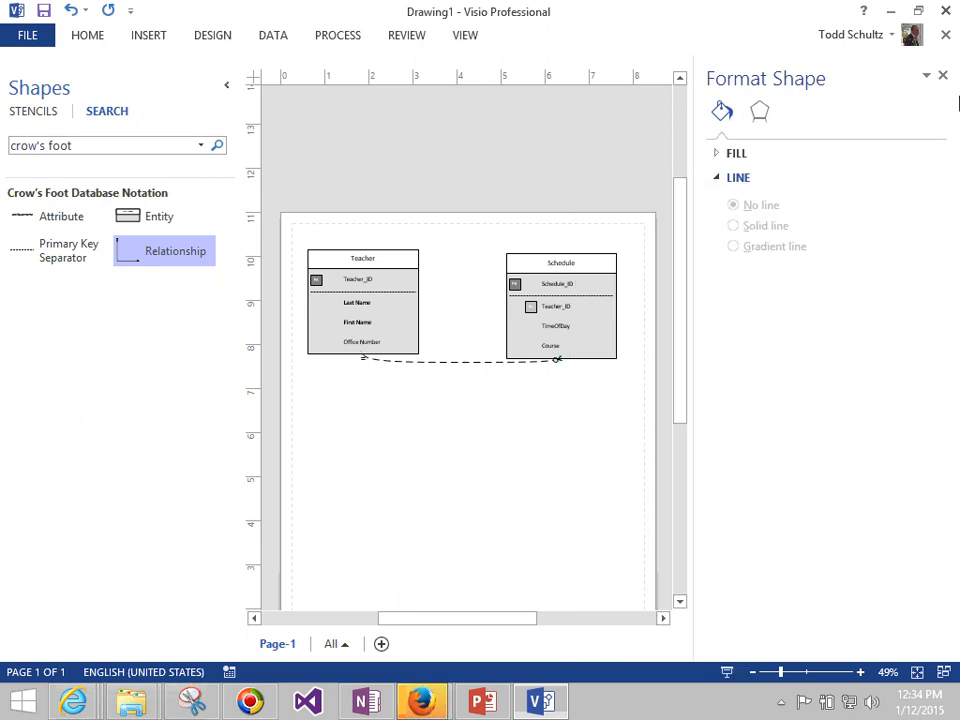
pyautogui.click(943, 75)
# Move the Schedule entity closer to Teacher and slightly higher on the page.
pyautogui.scroll(3, 765, 317)
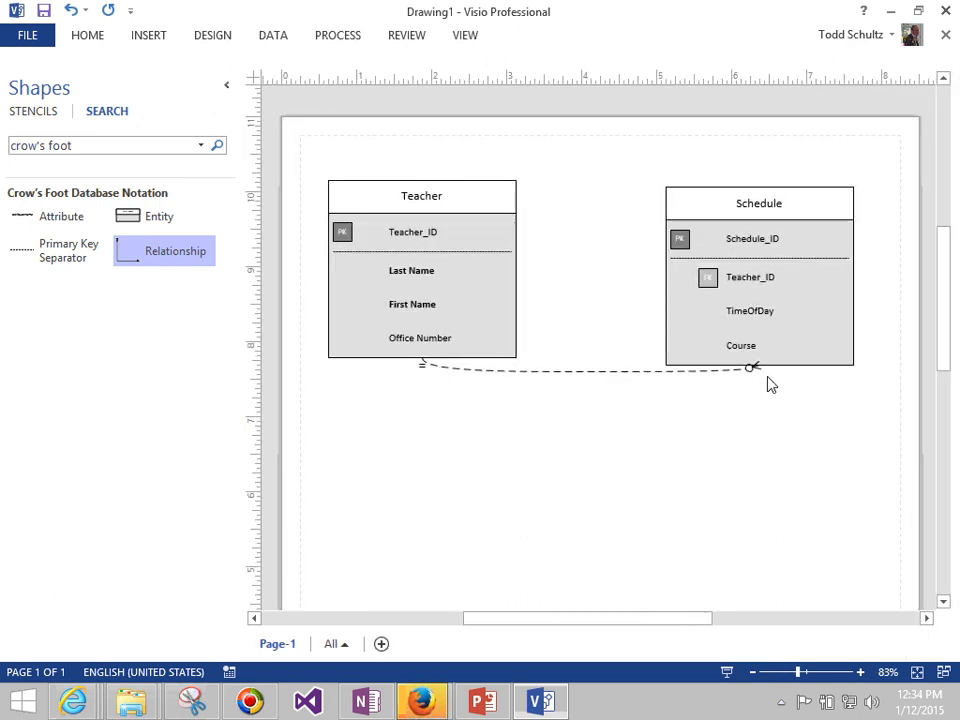
pyautogui.moveTo(733, 213); pyautogui.dragTo(678, 204)
pyautogui.click(792, 460)
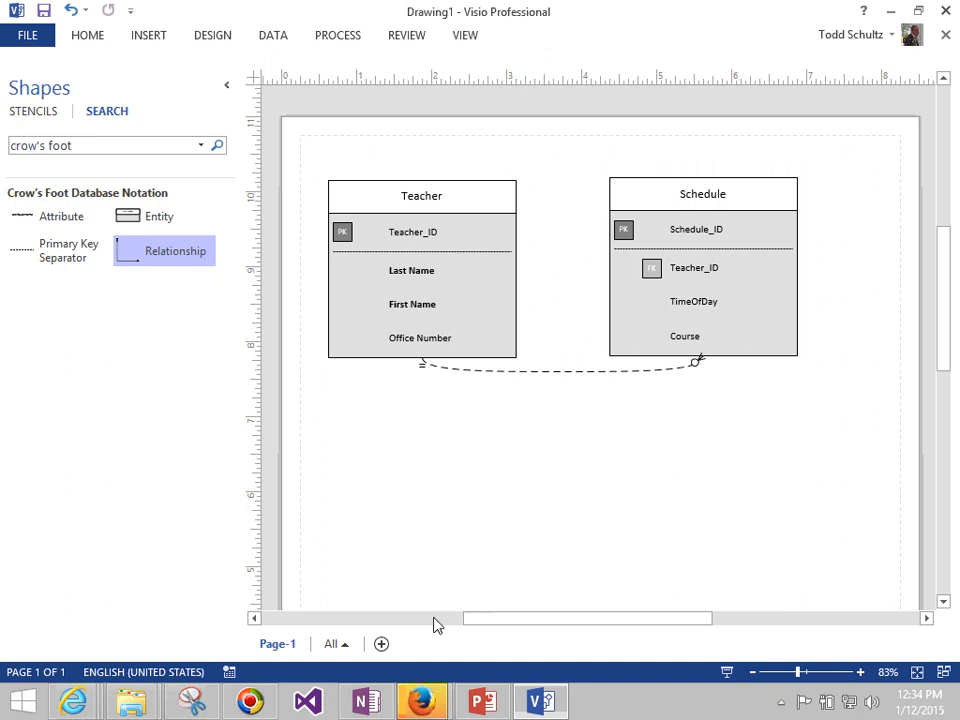
# Add a second page to the drawing and search the shapes for "chen's".
pyautogui.click(381, 646)
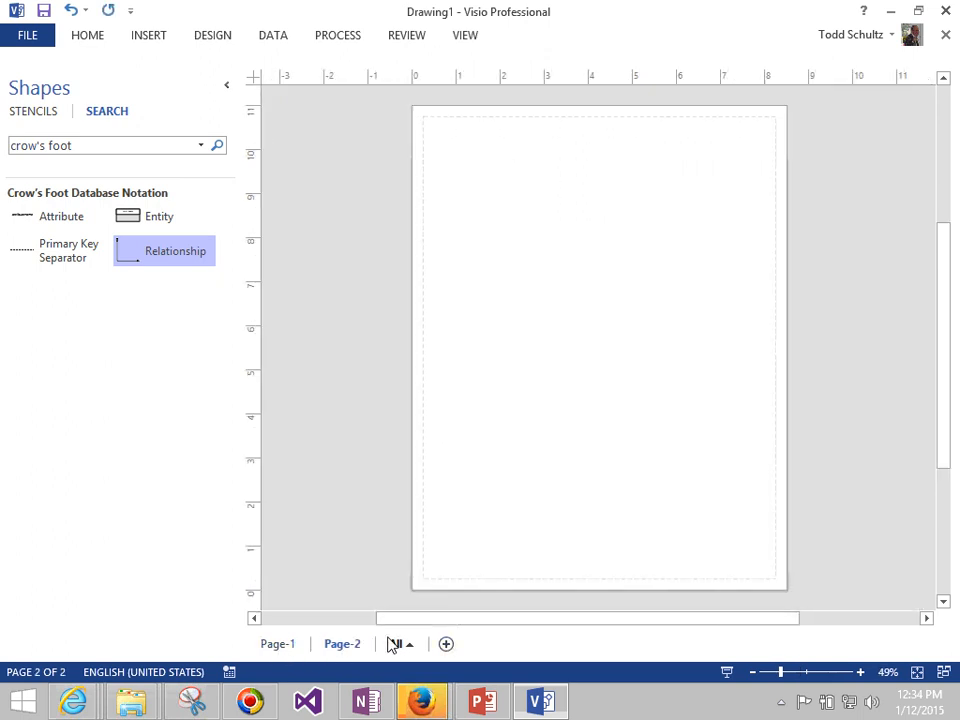
pyautogui.click(280, 646)
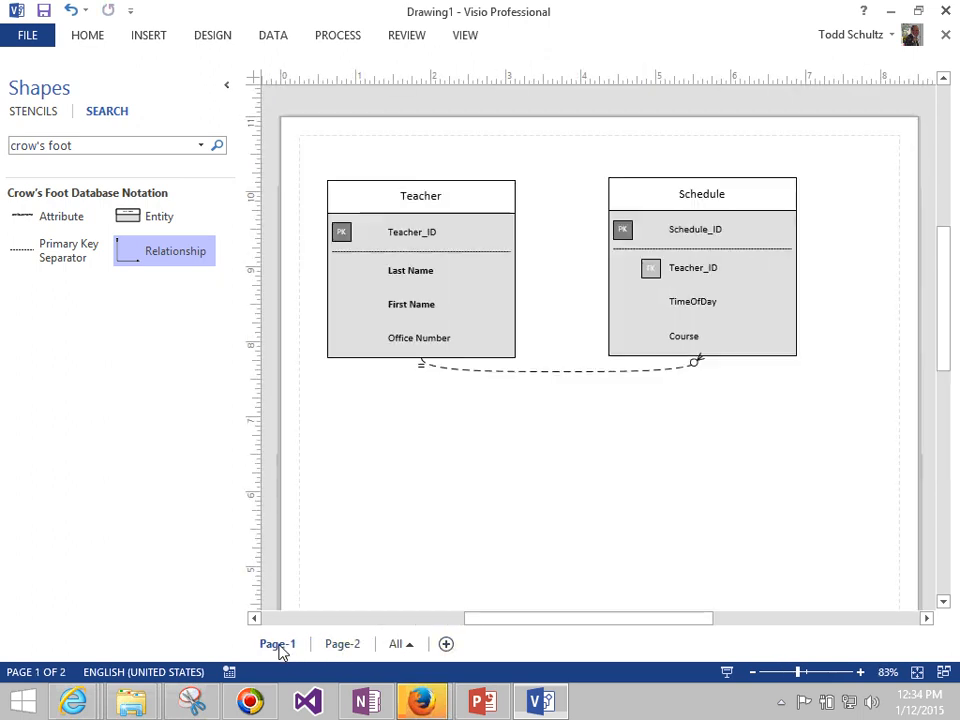
pyautogui.click(349, 650)
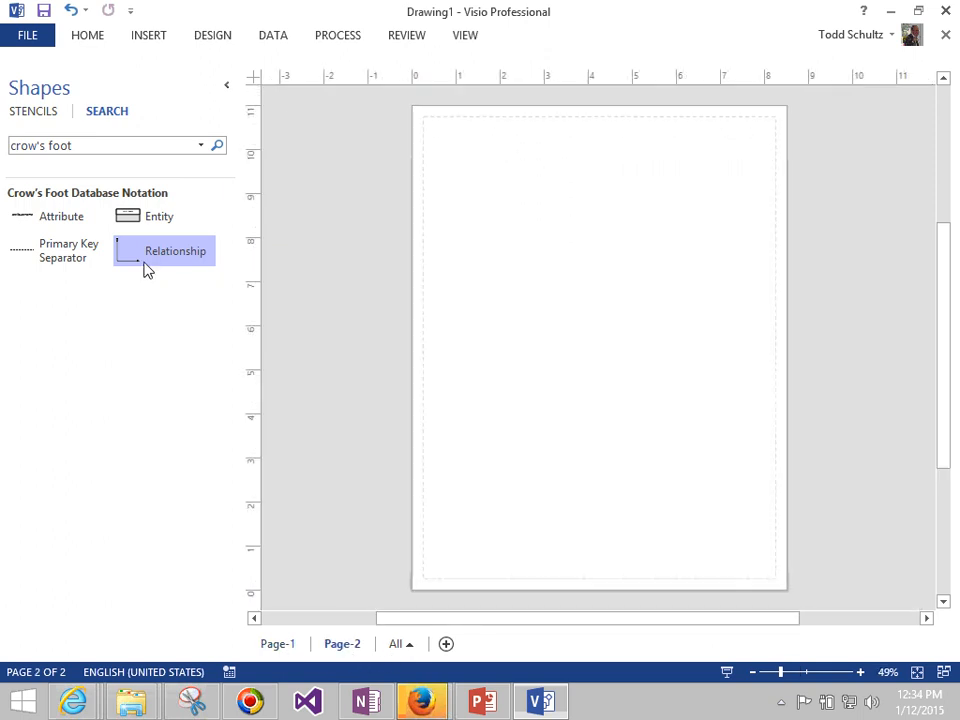
pyautogui.click(59, 150)
pyautogui.write("chen's")
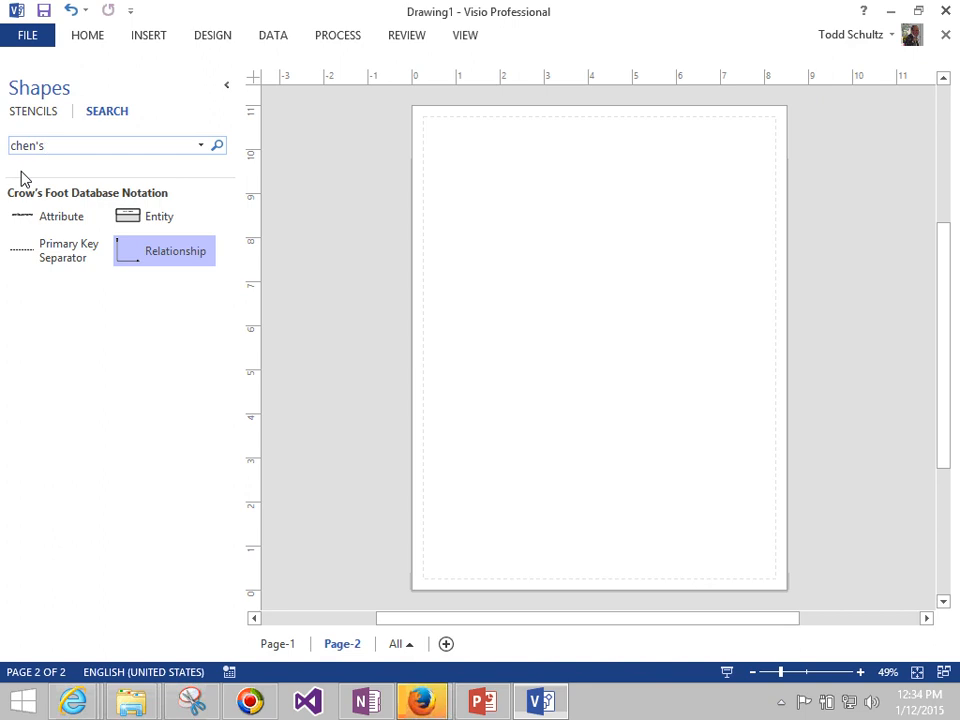
pyautogui.press('Return')
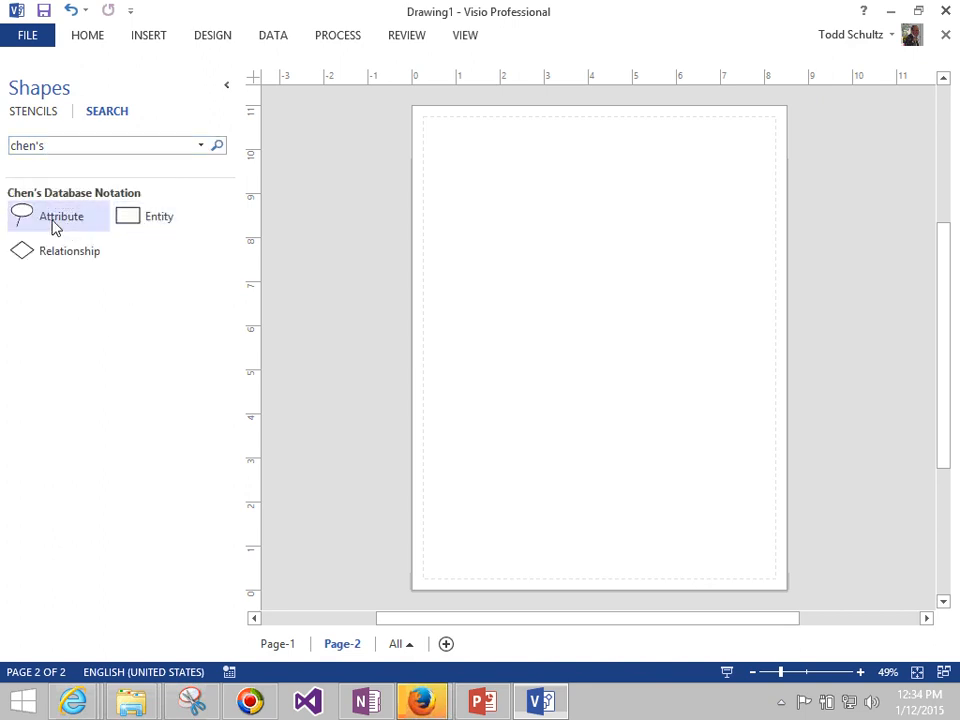
pyautogui.click(86, 148)
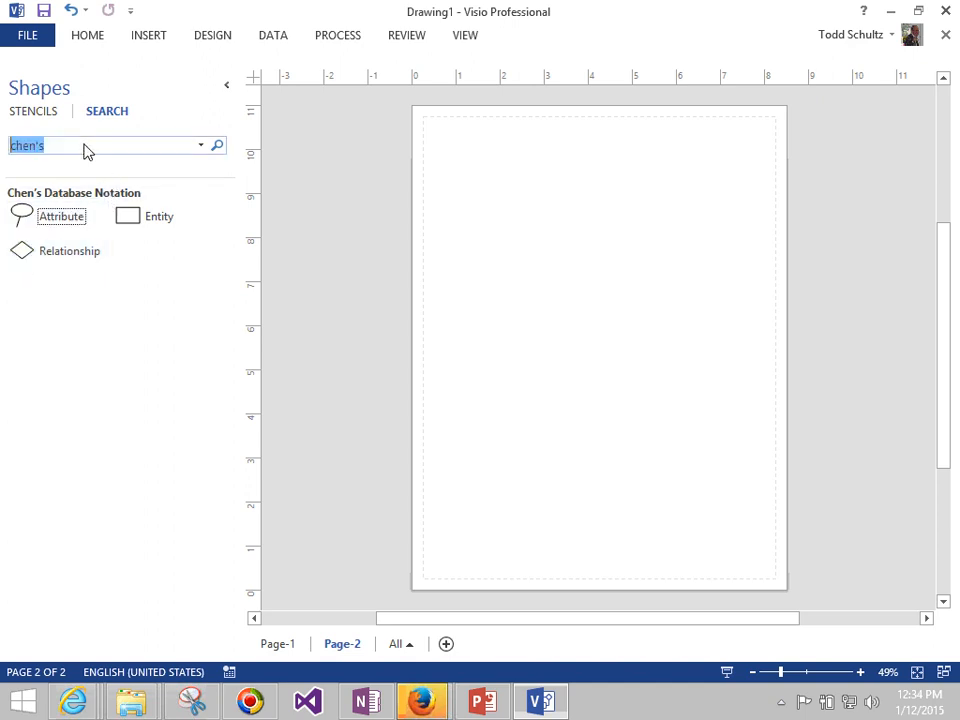
# Label the relationship line between Teacher and Schedule on Page-1 "is assigned to".
pyautogui.click(292, 645)
pyautogui.click(539, 372)
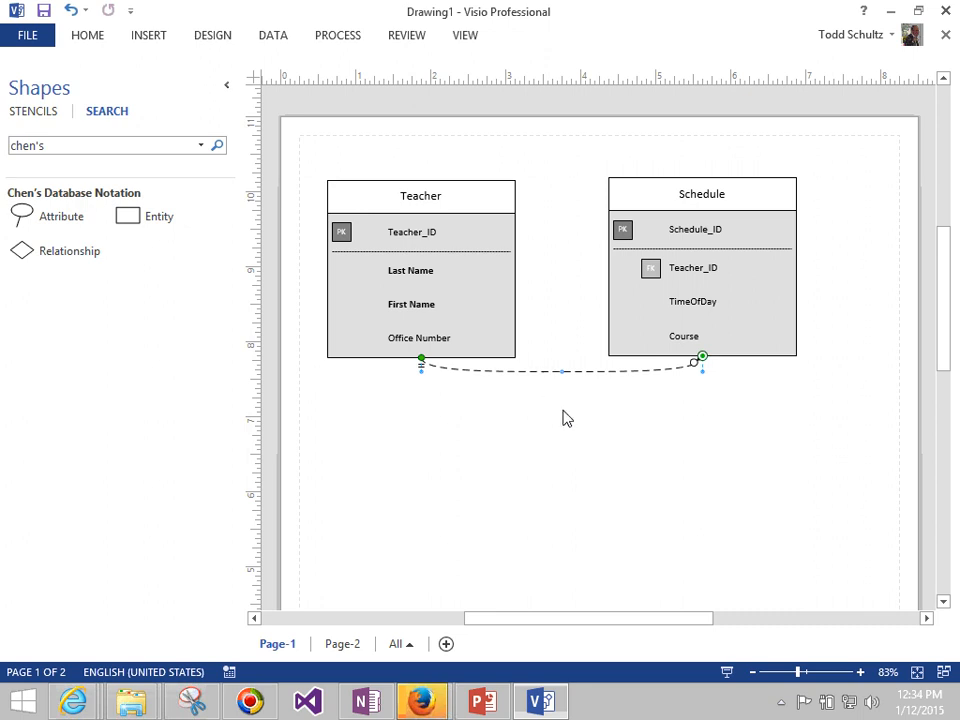
pyautogui.write('is assigned to')
pyautogui.click(679, 458)
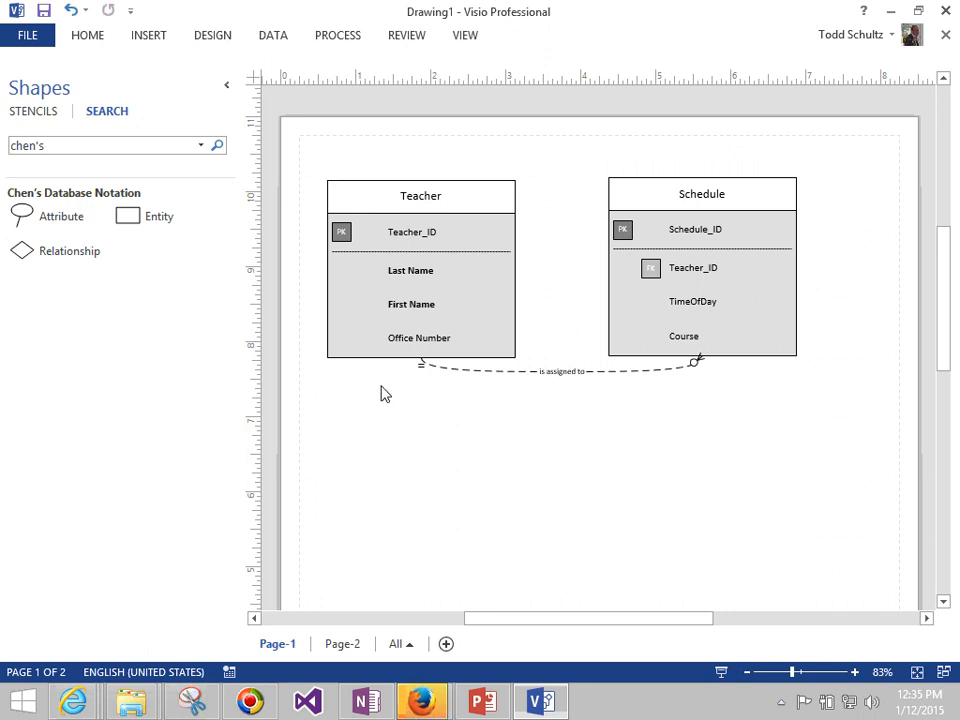
# Place a Chen's notation Entity in the upper-left part of Page-2 and set the magnification to page width.
pyautogui.click(342, 645)
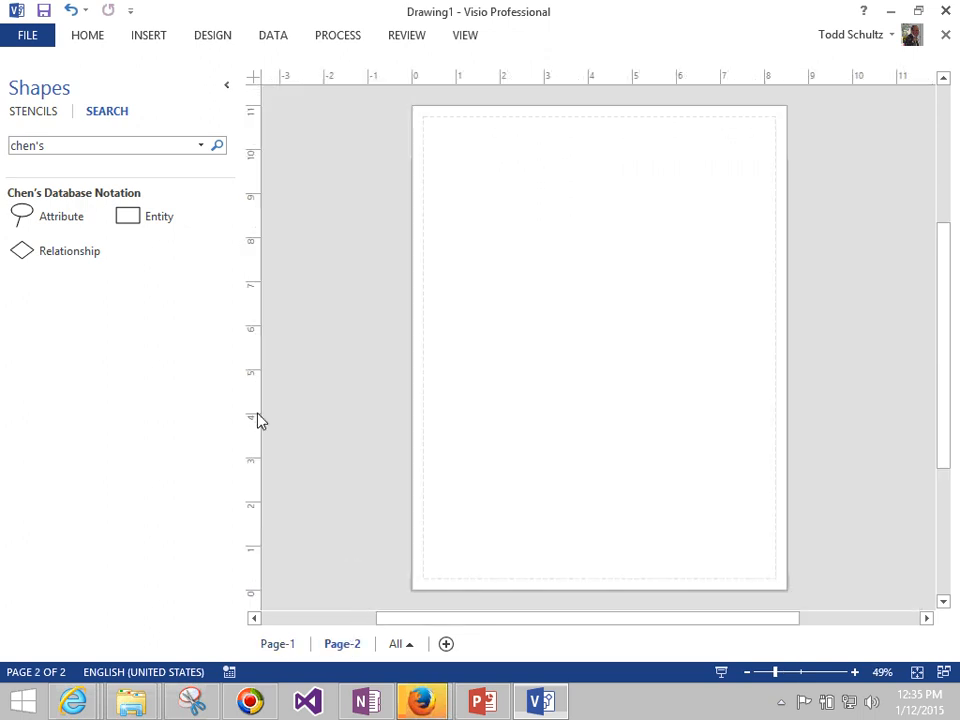
pyautogui.moveTo(129, 216); pyautogui.dragTo(533, 229)
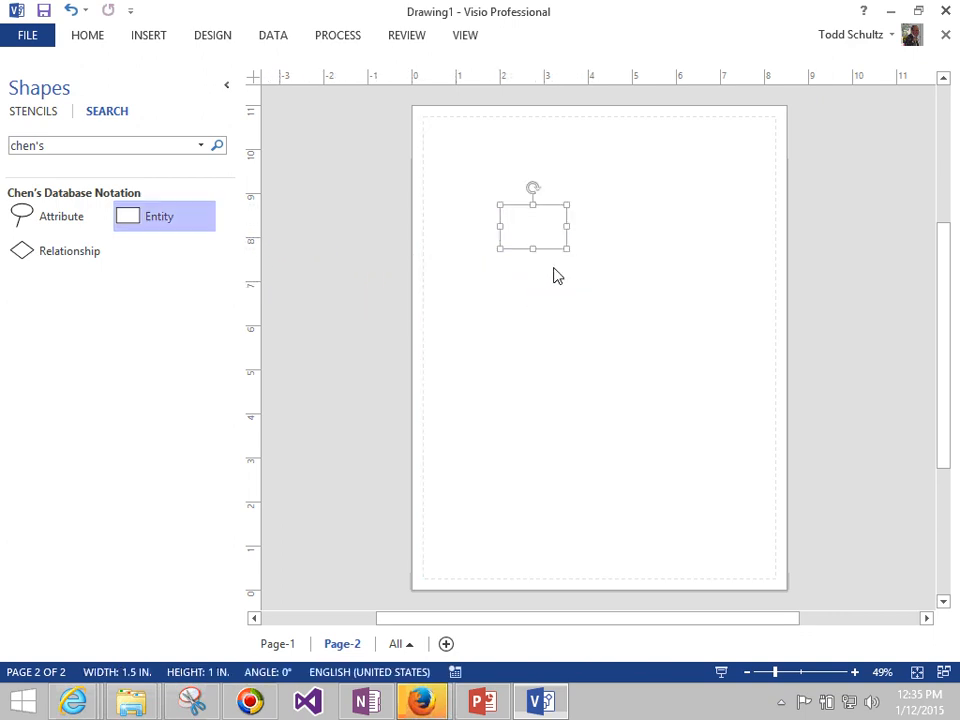
pyautogui.click(465, 38)
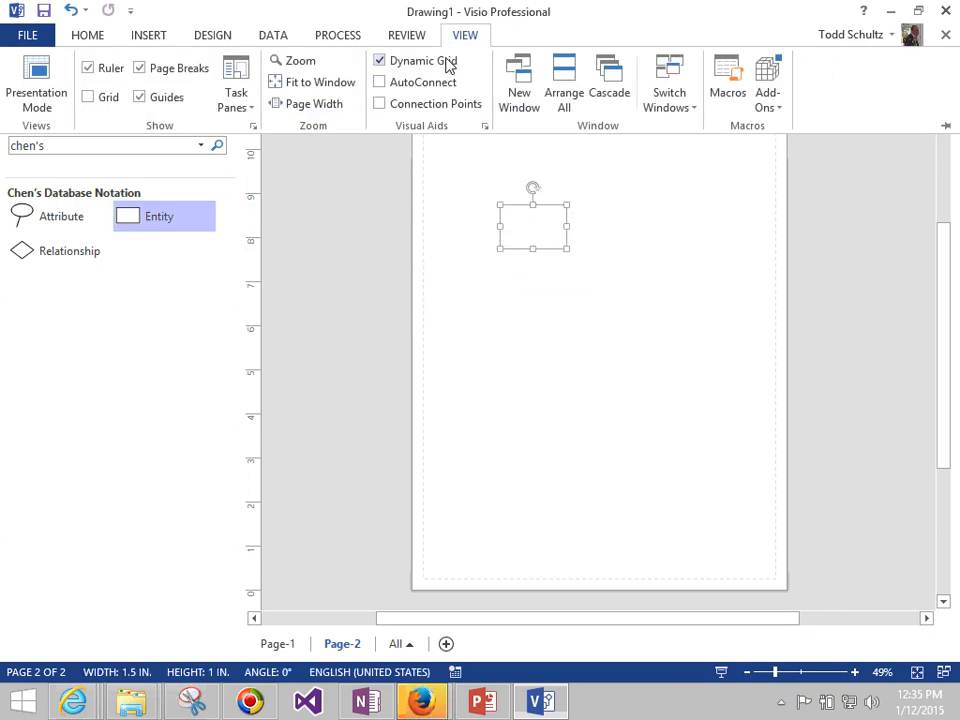
pyautogui.click(300, 62)
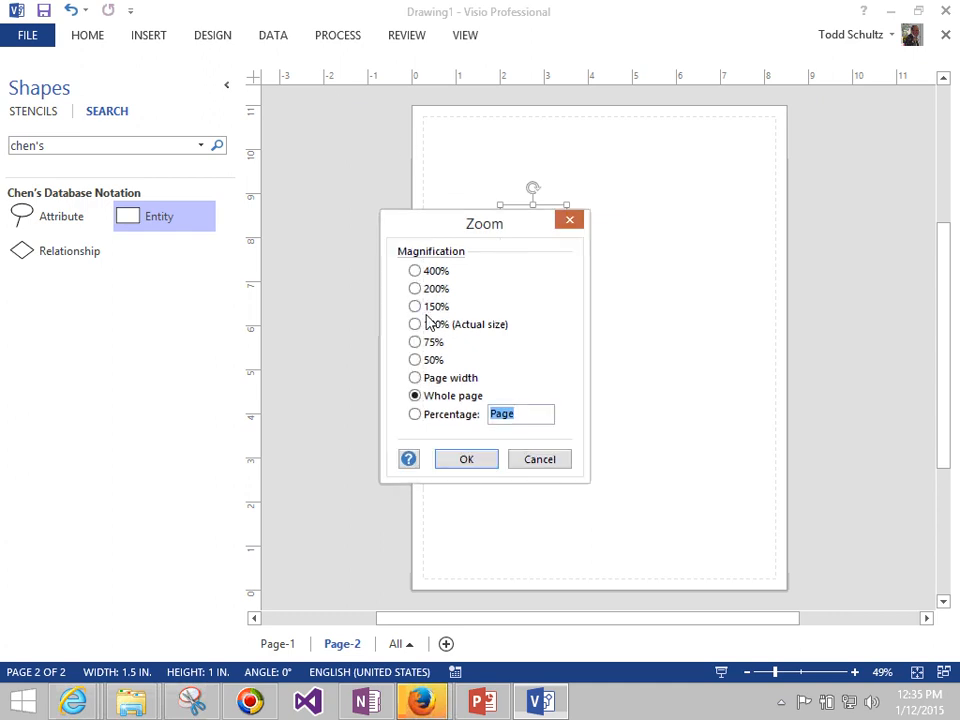
pyautogui.click(420, 378)
pyautogui.click(462, 459)
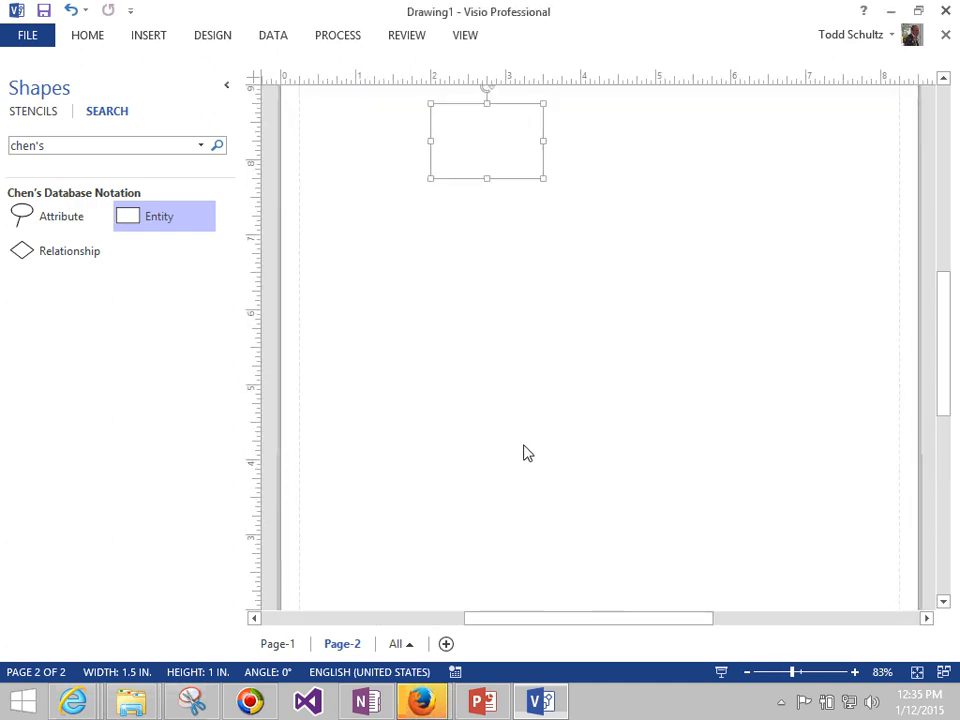
# Label the Chen's notation entity on Page-2 "Teacher".
pyautogui.scroll(3, 527, 453)
pyautogui.press('Escape')
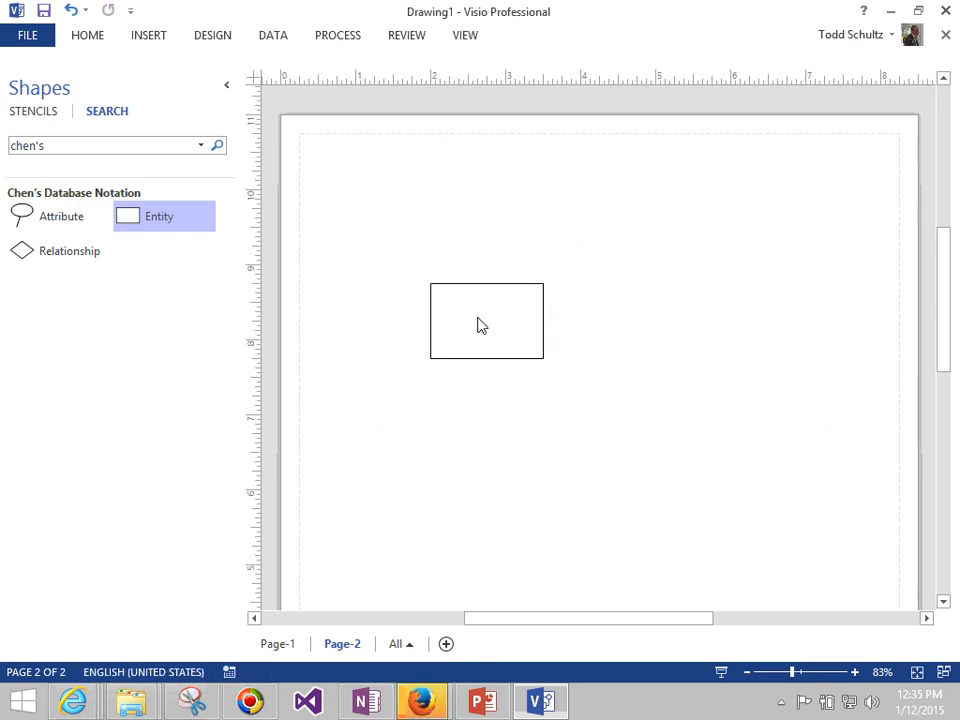
pyautogui.click(479, 325)
pyautogui.doubleClick(481, 325)
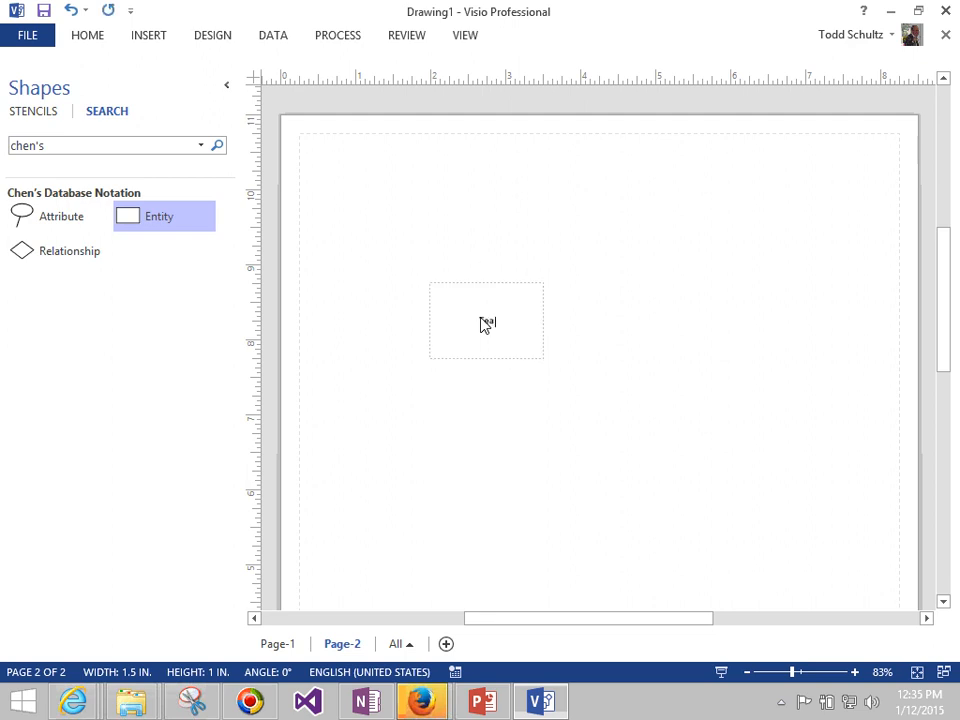
pyautogui.write('Teacher')
pyautogui.click(598, 390)
# Add an Attribute above and left of the Teacher entity, attach its connector to Teacher and label it "LastName".
pyautogui.moveTo(30, 223); pyautogui.dragTo(441, 204)
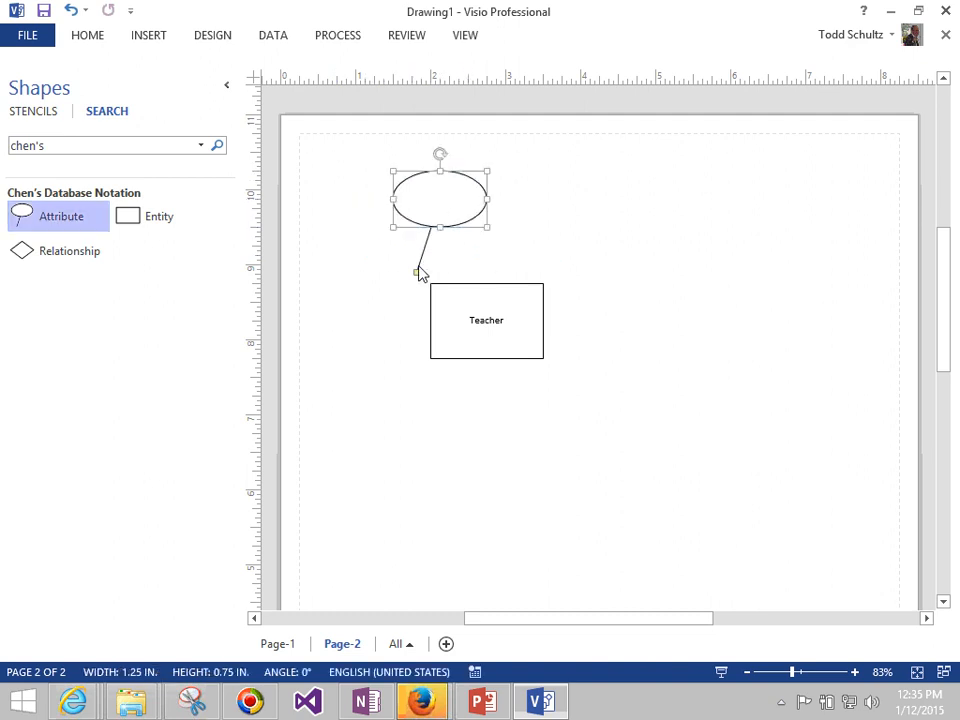
pyautogui.moveTo(419, 278); pyautogui.dragTo(478, 282)
pyautogui.moveTo(454, 208); pyautogui.dragTo(416, 236)
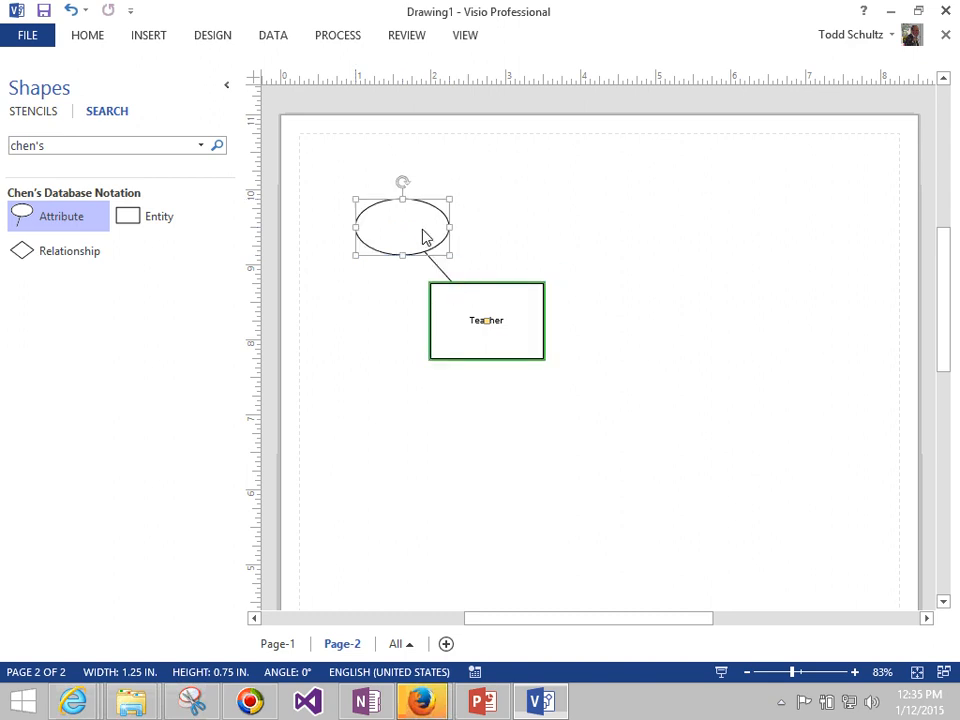
pyautogui.write('LastName')
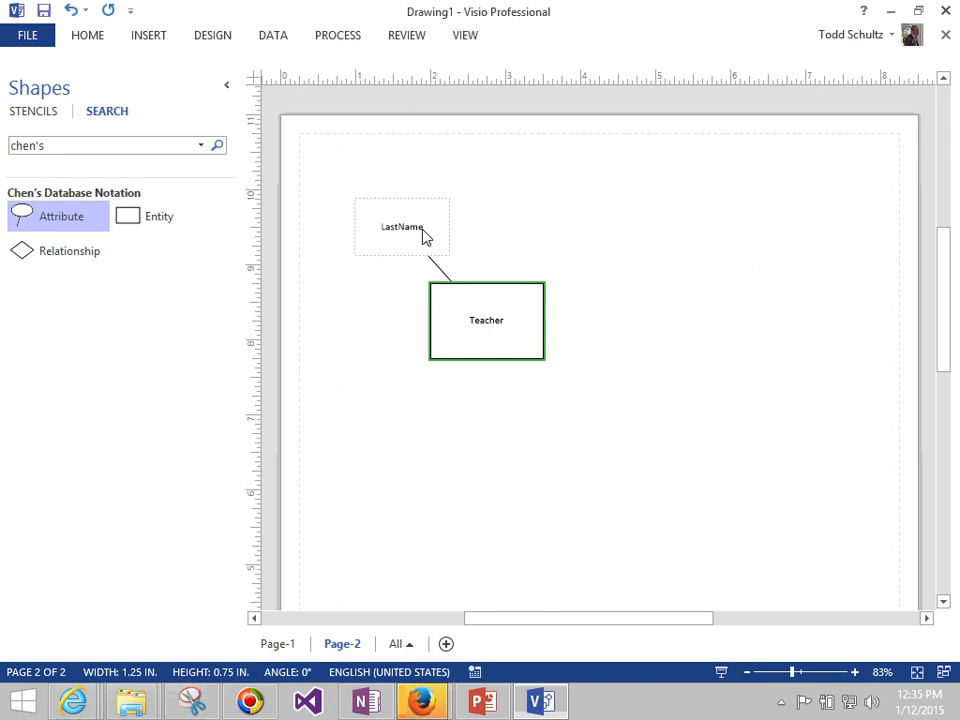
pyautogui.click(403, 357)
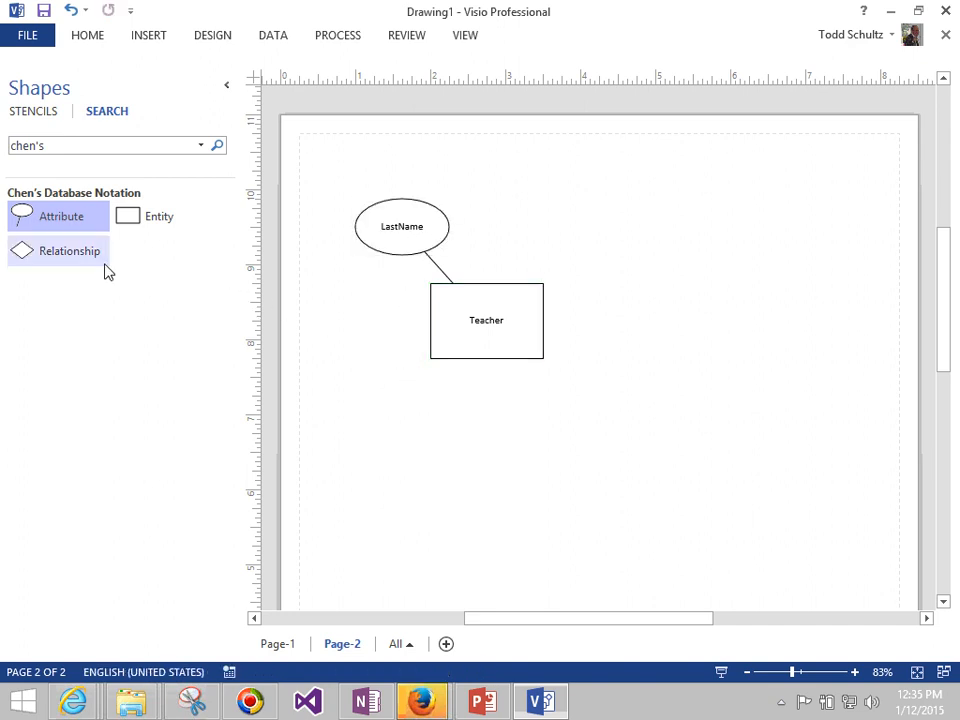
# Place a second Entity to the right of Teacher, level with it, and label it "Schedule".
pyautogui.click(139, 223)
pyautogui.moveTo(304, 334); pyautogui.dragTo(754, 319)
pyautogui.write('Schedule')
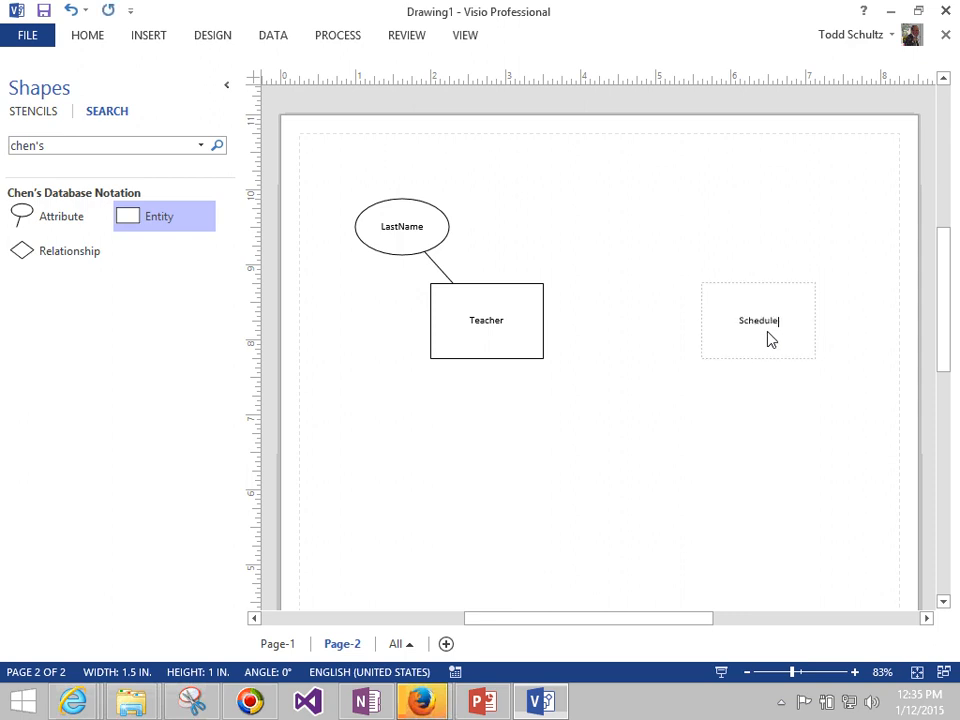
pyautogui.click(716, 448)
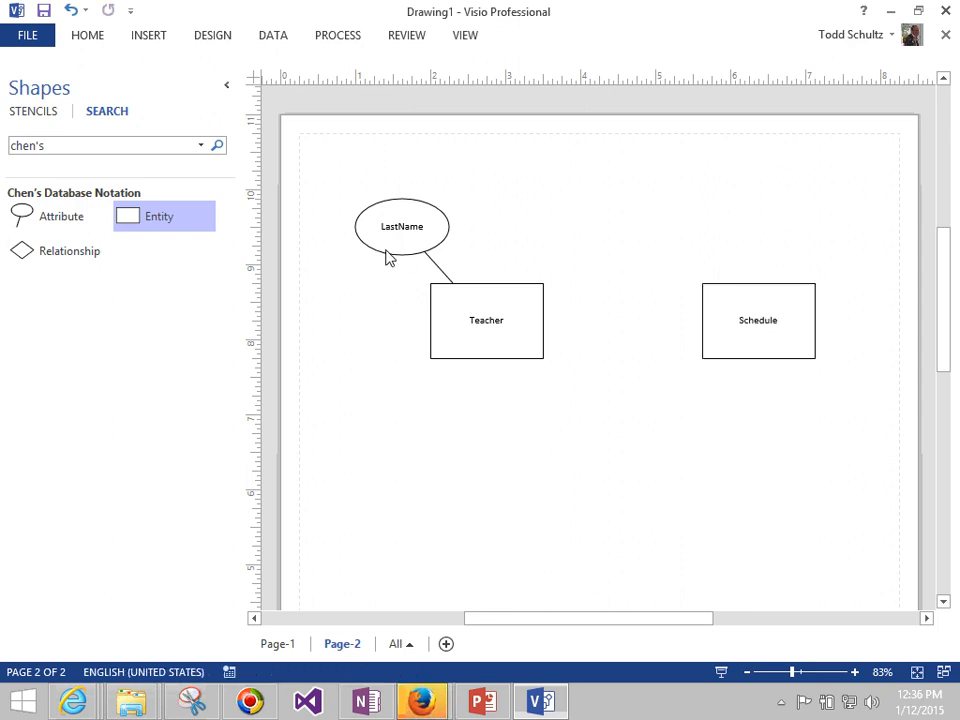
# Add a second Attribute above and right of Teacher, attach its connector to Teacher and set it as a primary key.
pyautogui.moveTo(39, 221); pyautogui.dragTo(579, 195)
pyautogui.moveTo(559, 266); pyautogui.dragTo(528, 290)
pyautogui.moveTo(579, 199); pyautogui.dragTo(547, 223)
pyautogui.rightClick(547, 222)
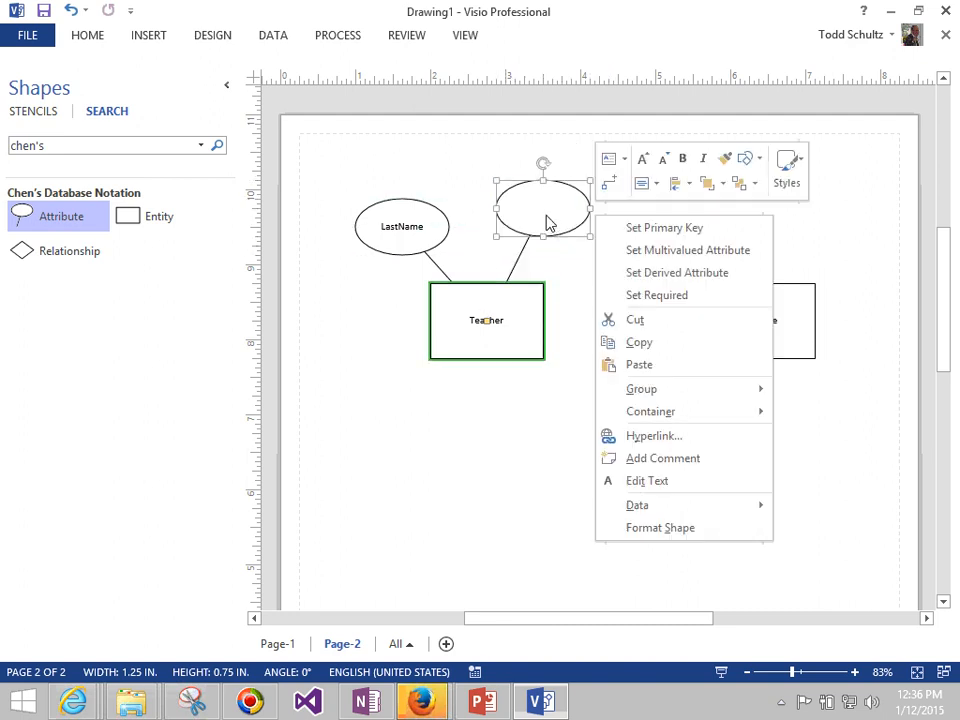
pyautogui.click(645, 229)
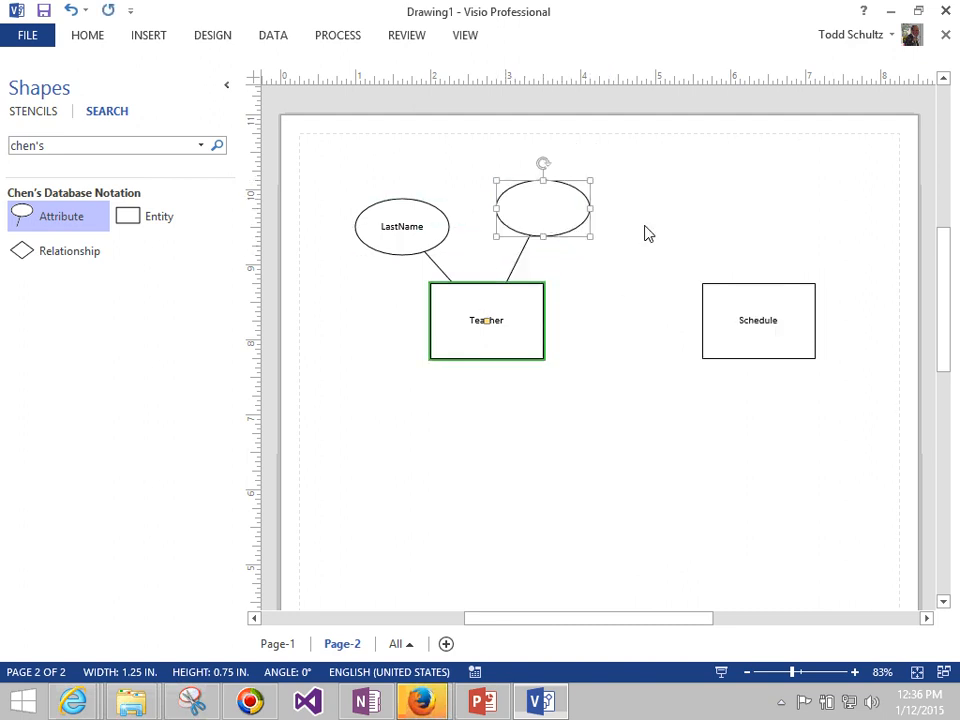
# Set the LastName attribute as a primary key and clear that setting again.
pyautogui.rightClick(420, 237)
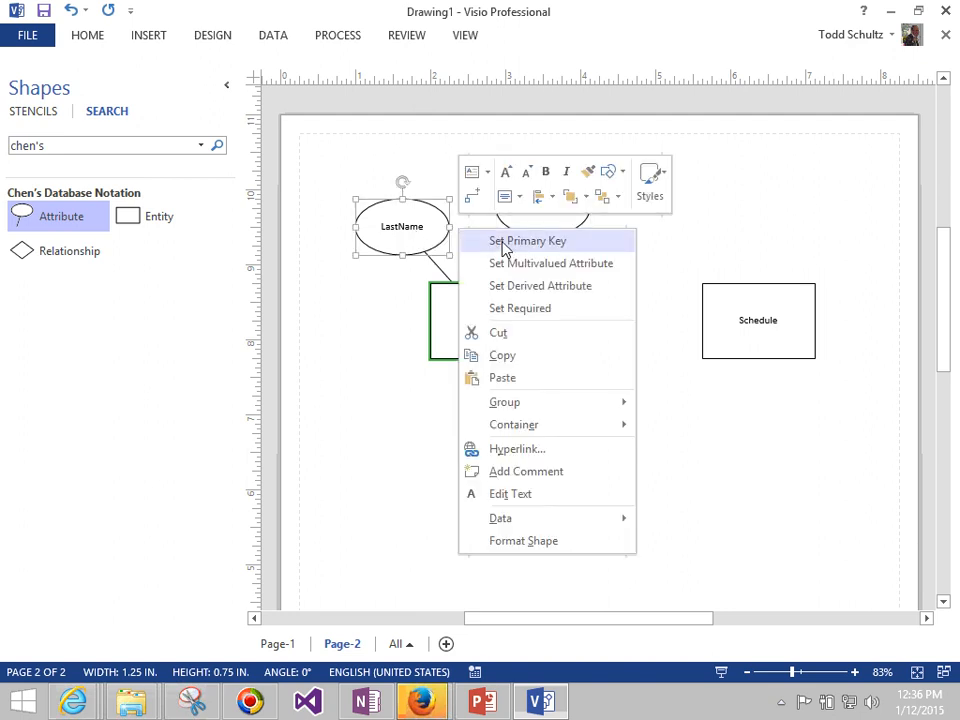
pyautogui.click(448, 243)
pyautogui.rightClick(418, 238)
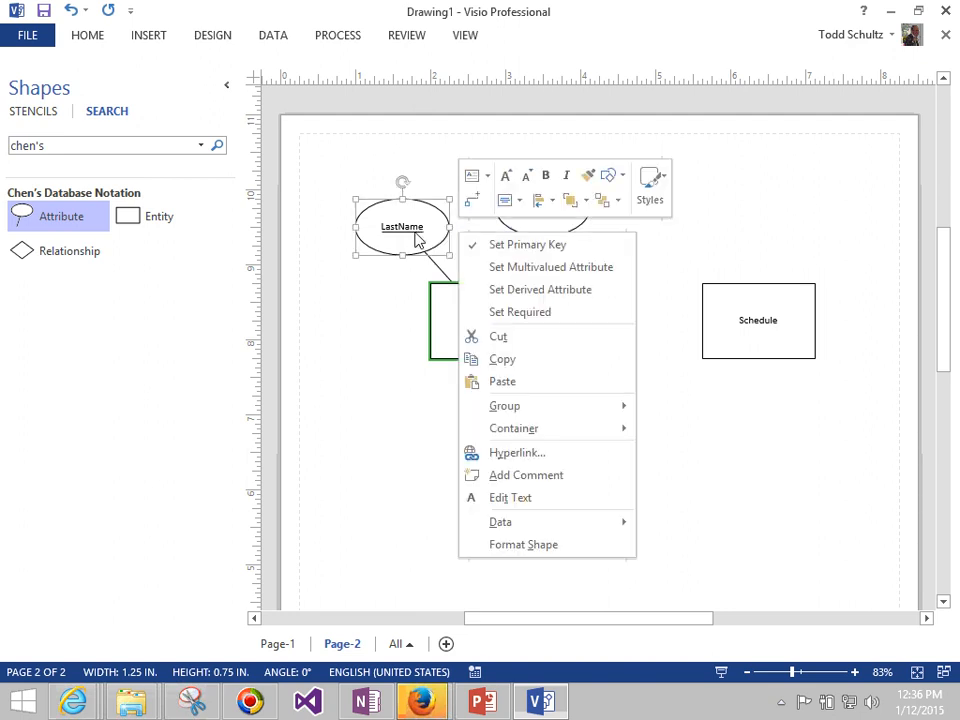
pyautogui.click(503, 246)
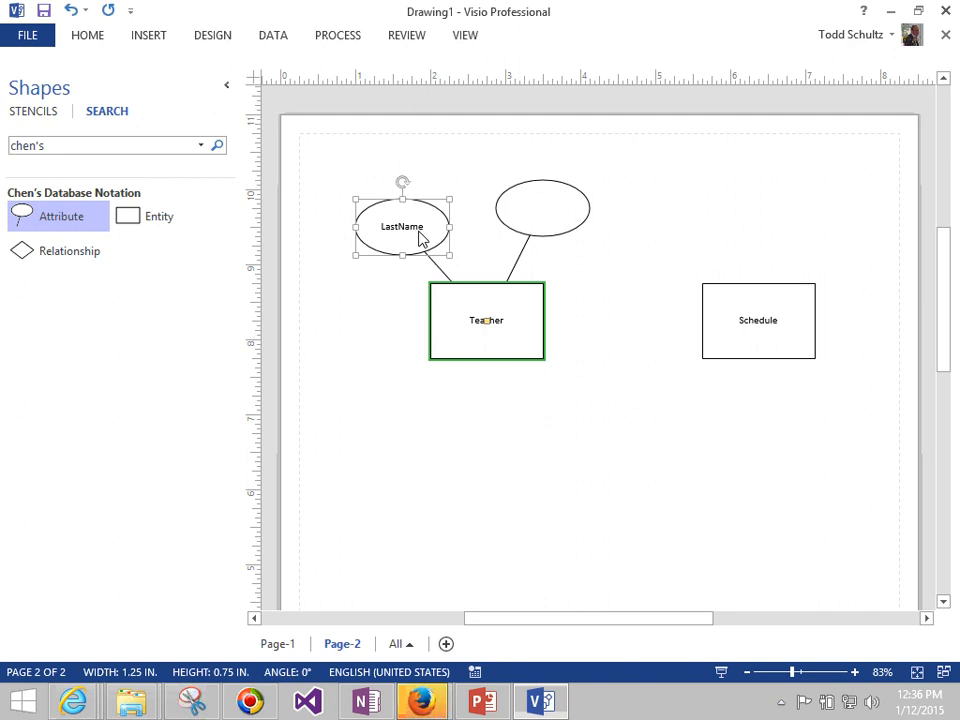
# Set LastName as a multivalued attribute and turn the multivalued setting back off.
pyautogui.rightClick(420, 237)
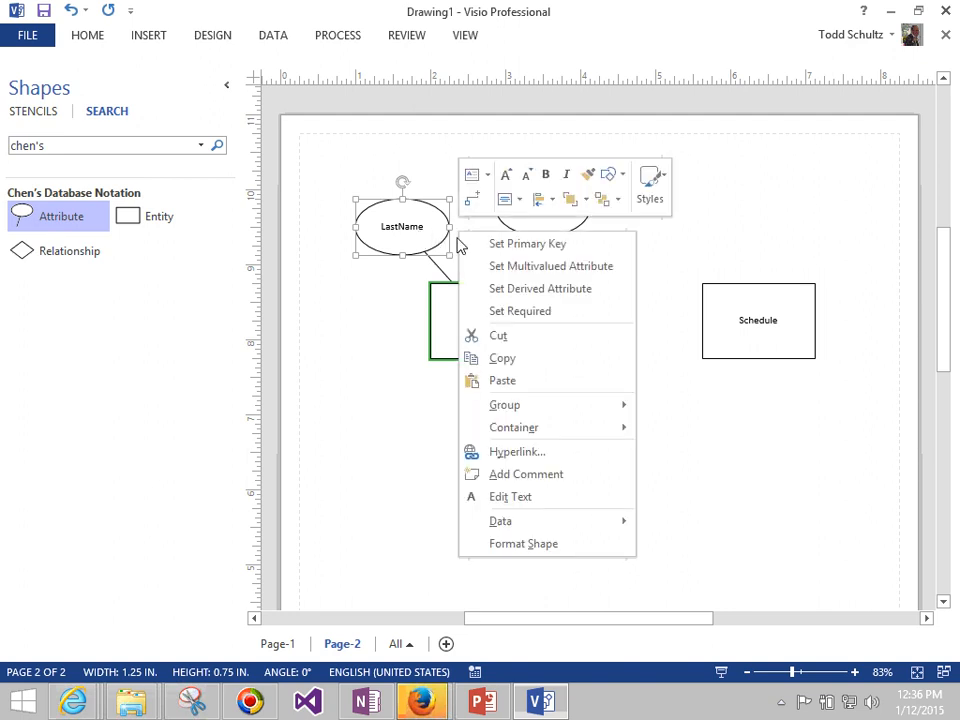
pyautogui.click(508, 267)
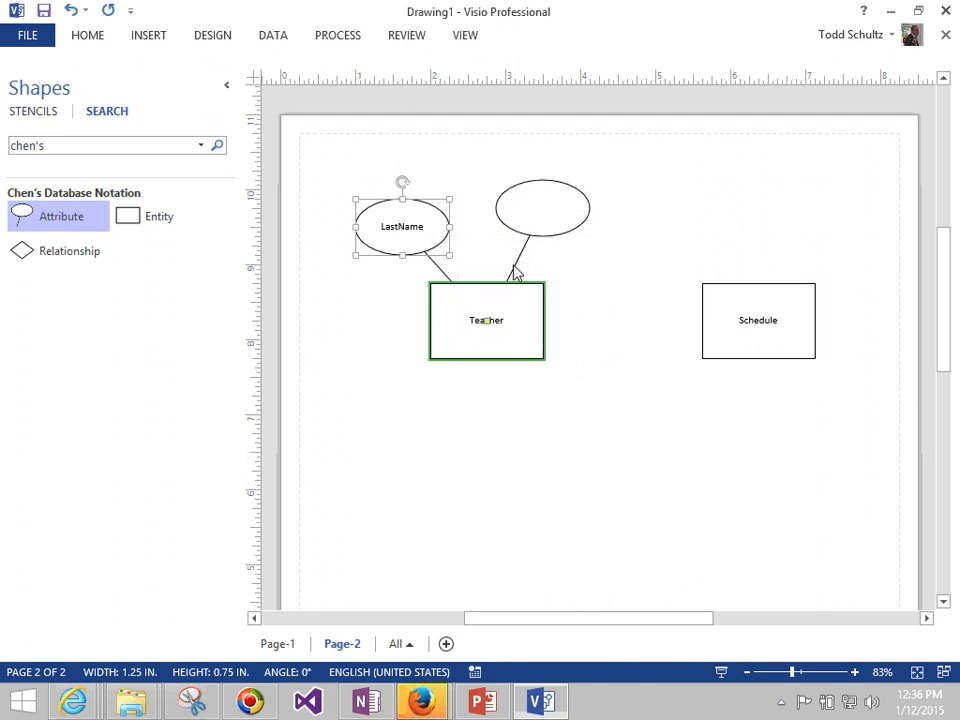
pyautogui.rightClick(422, 232)
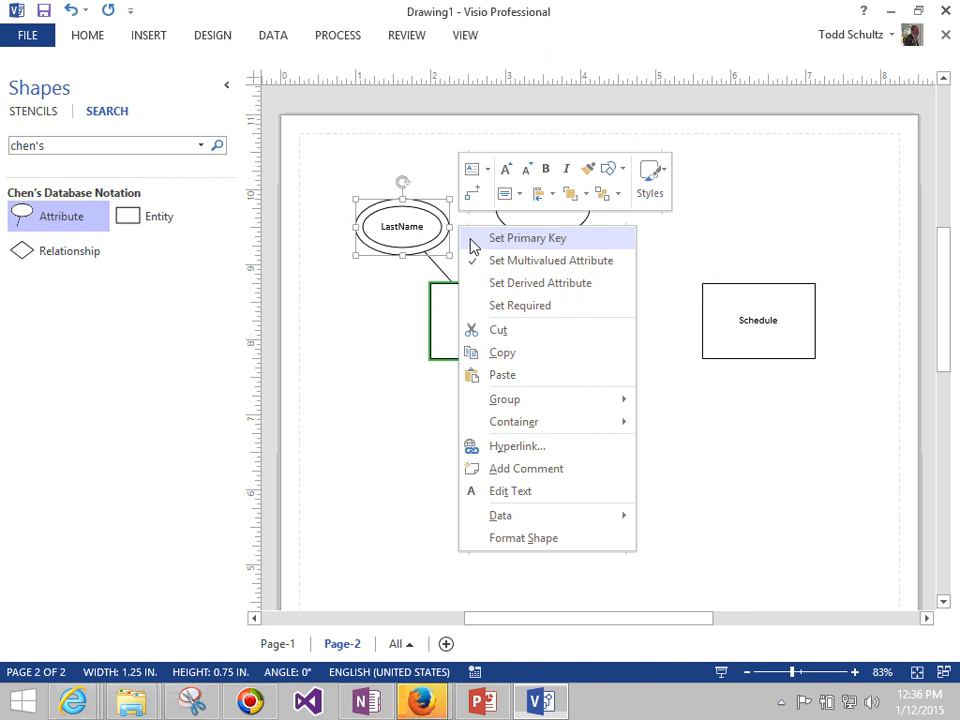
pyautogui.click(504, 260)
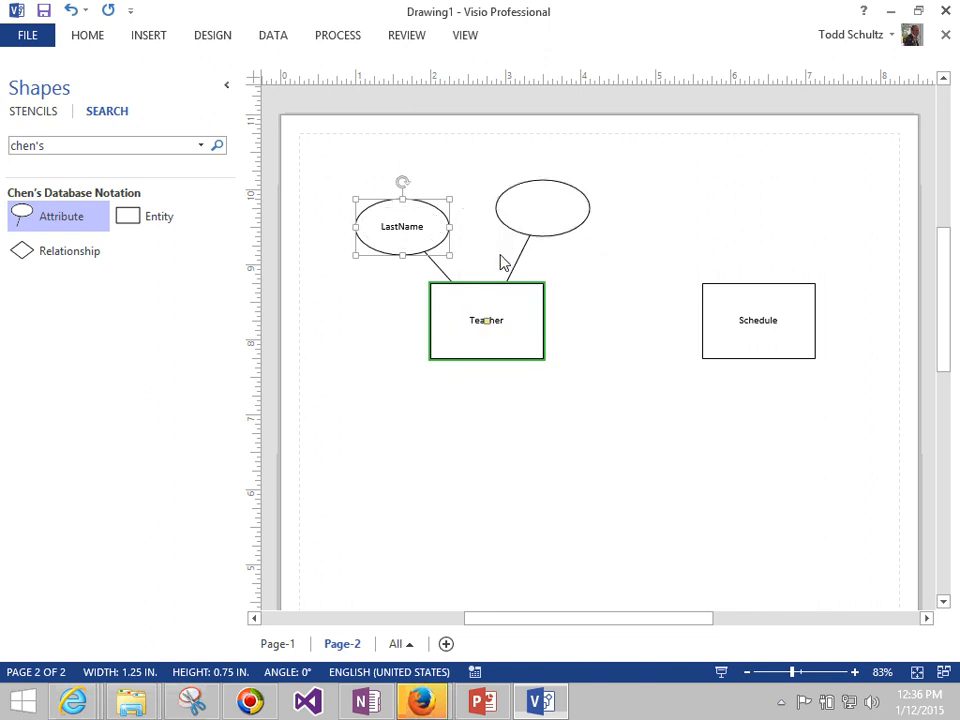
# Set LastName as a derived attribute and remove the derived setting again.
pyautogui.rightClick(421, 242)
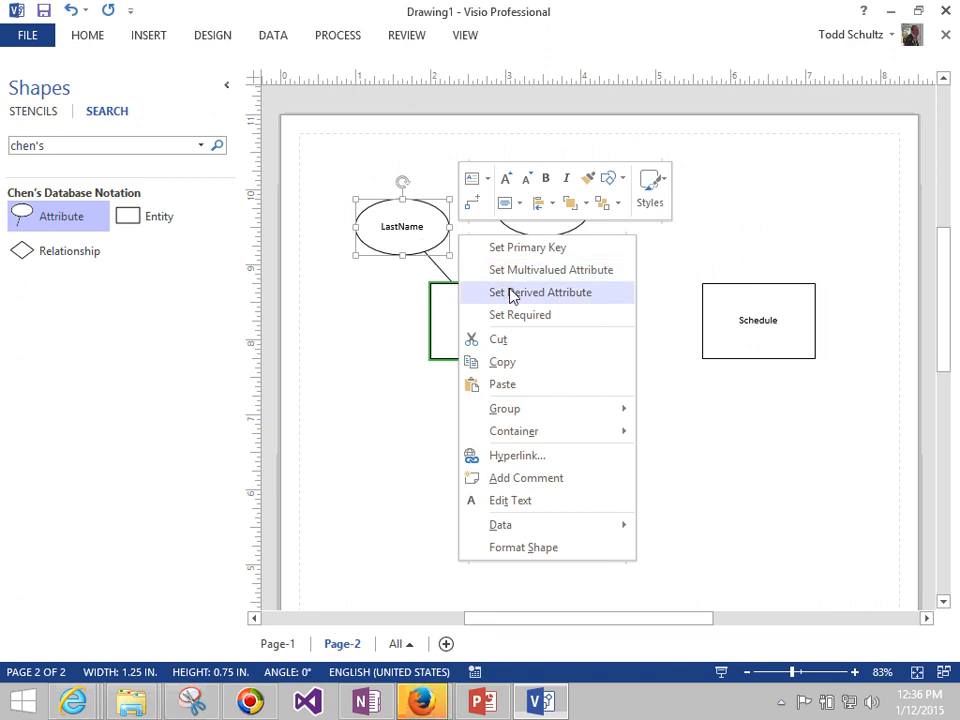
pyautogui.click(511, 293)
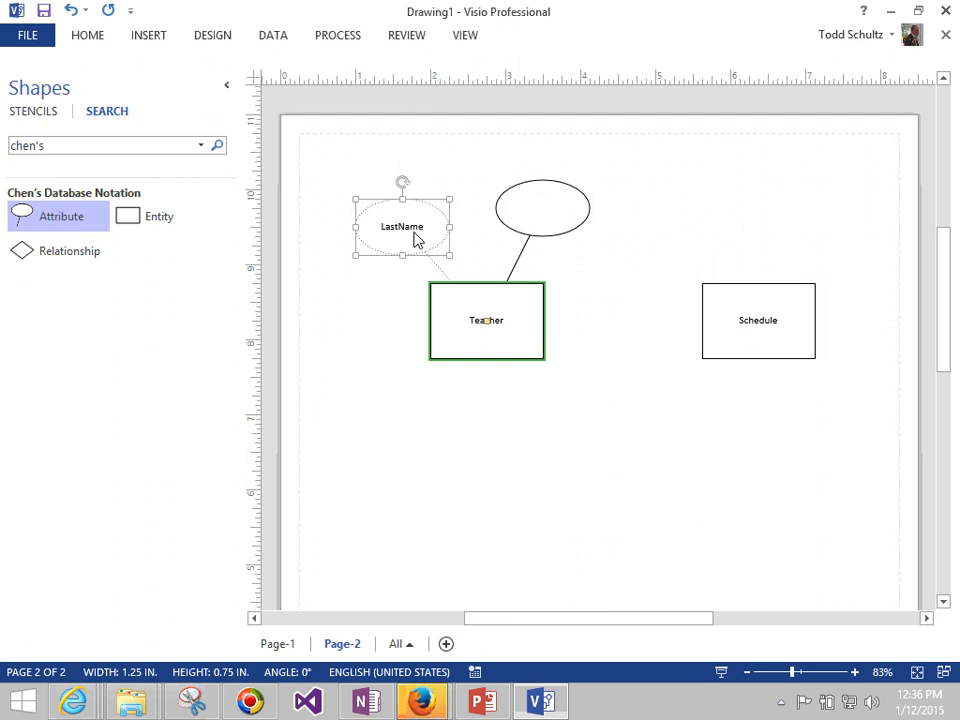
pyautogui.rightClick(417, 240)
pyautogui.click(532, 289)
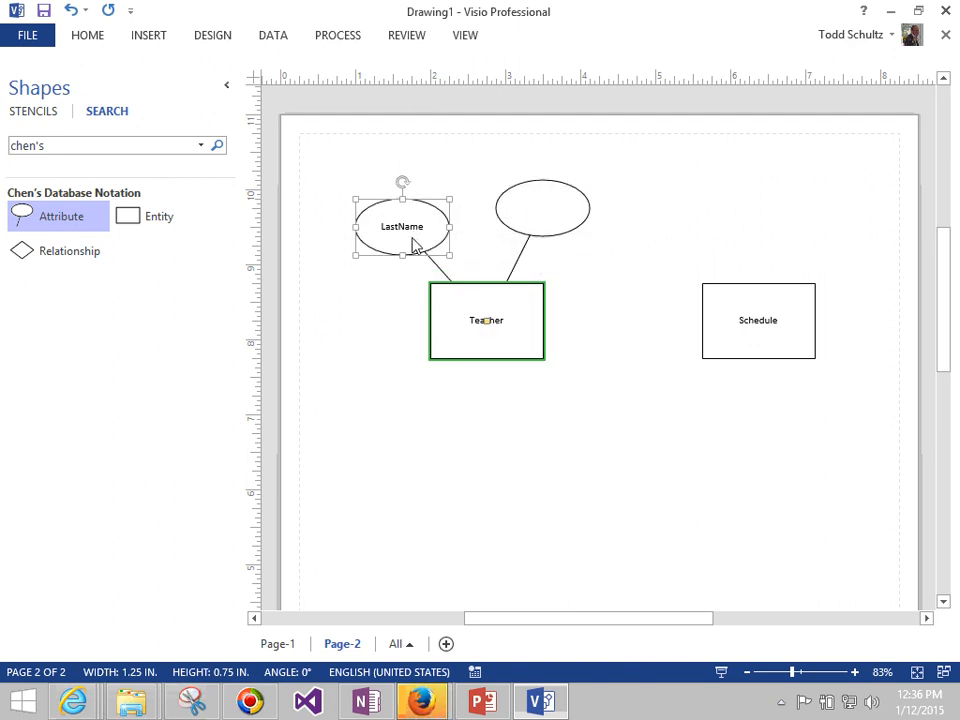